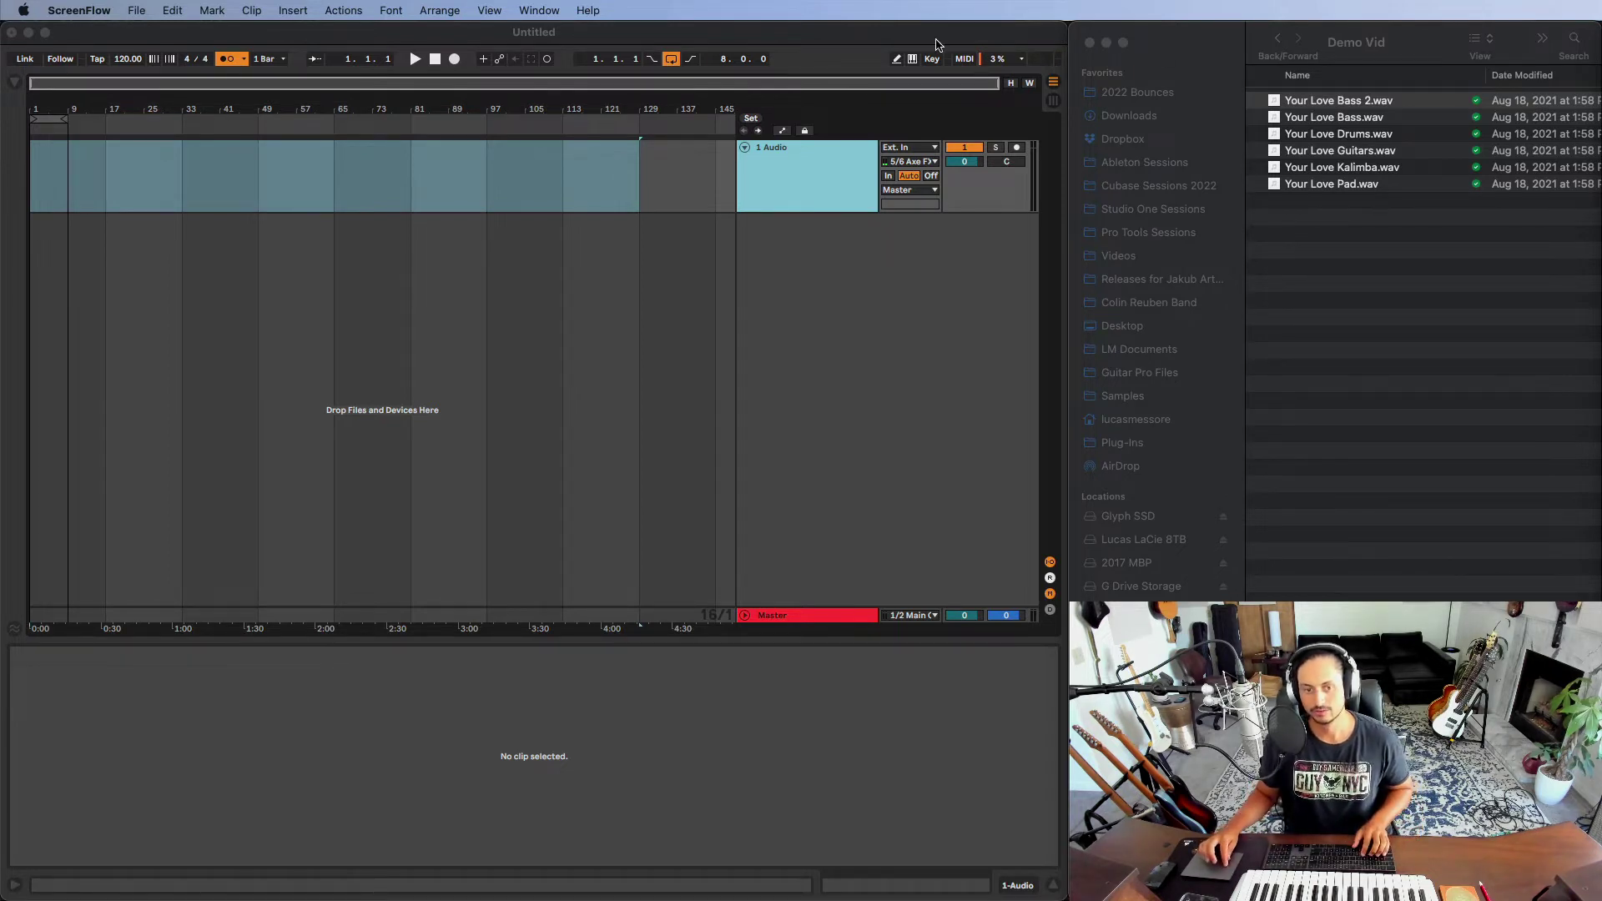
Import all six Your Love stem WAVs onto separate tracks and delete the empty 1 Audio track
{"action": "left_click", "coordinate": [1303, 31]}
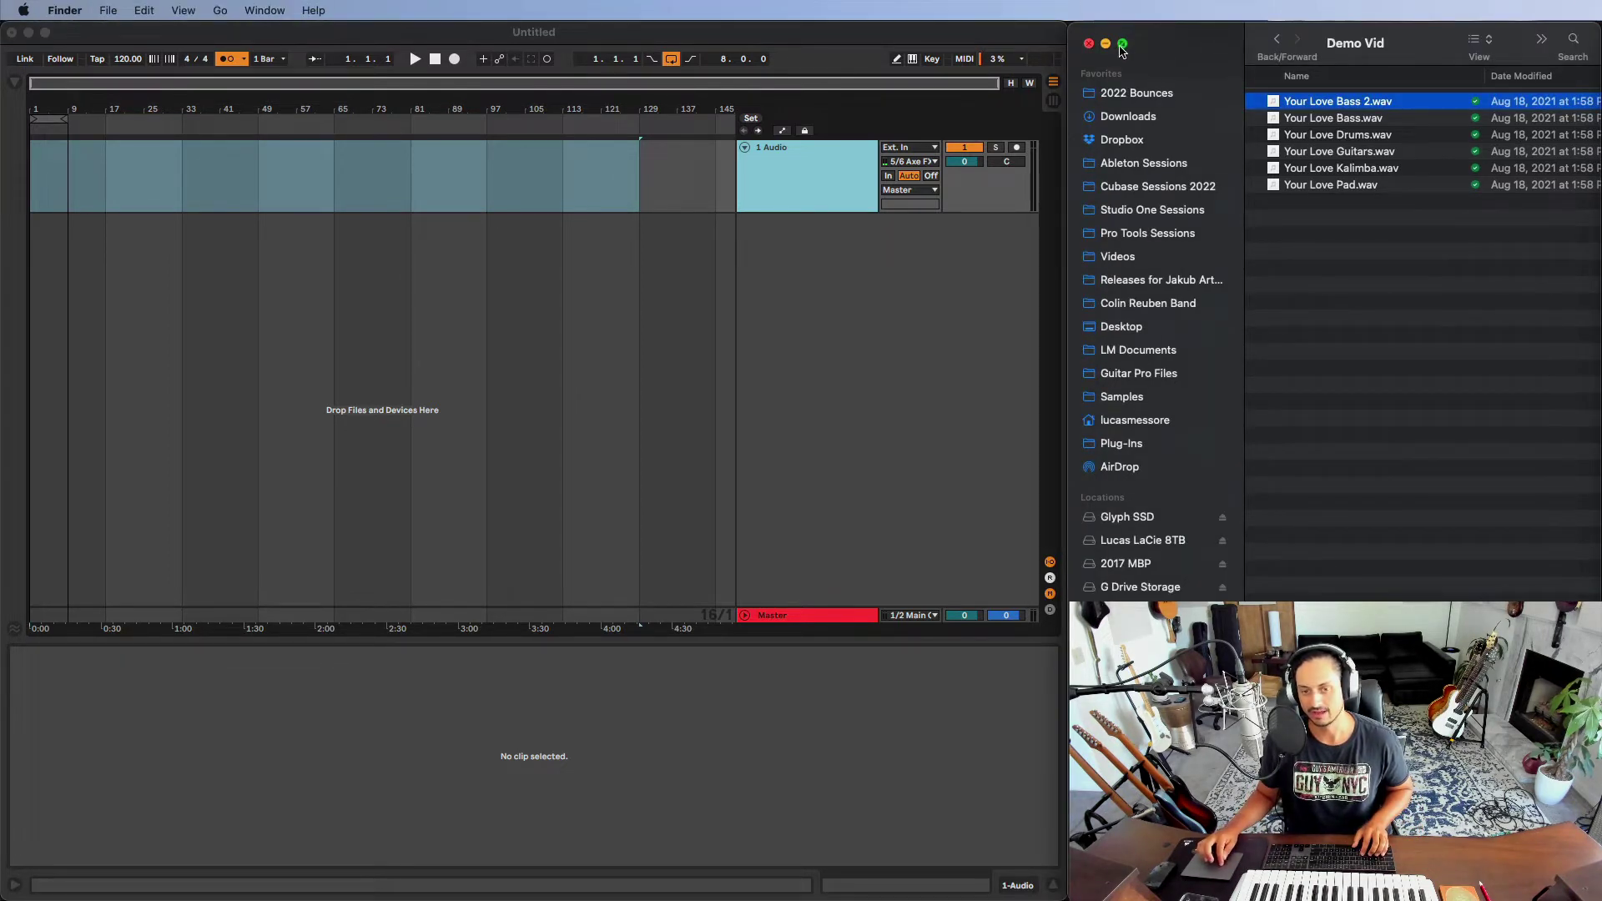
{"action": "key", "text": "shift"}
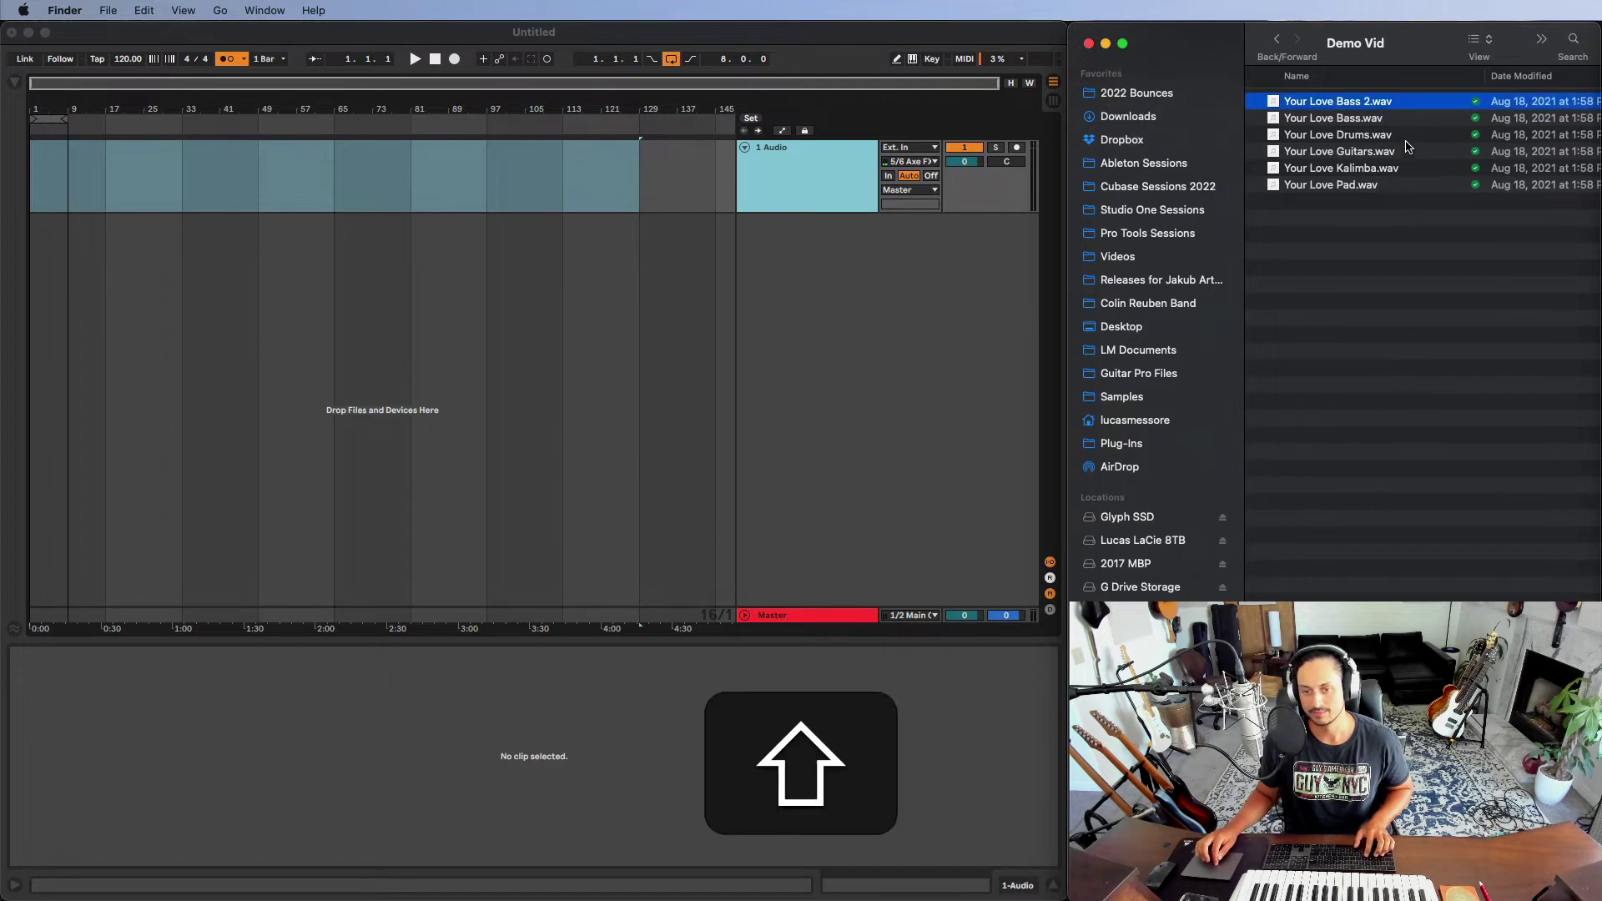
{"action": "left_click", "coordinate": [1413, 185], "text": "shift"}
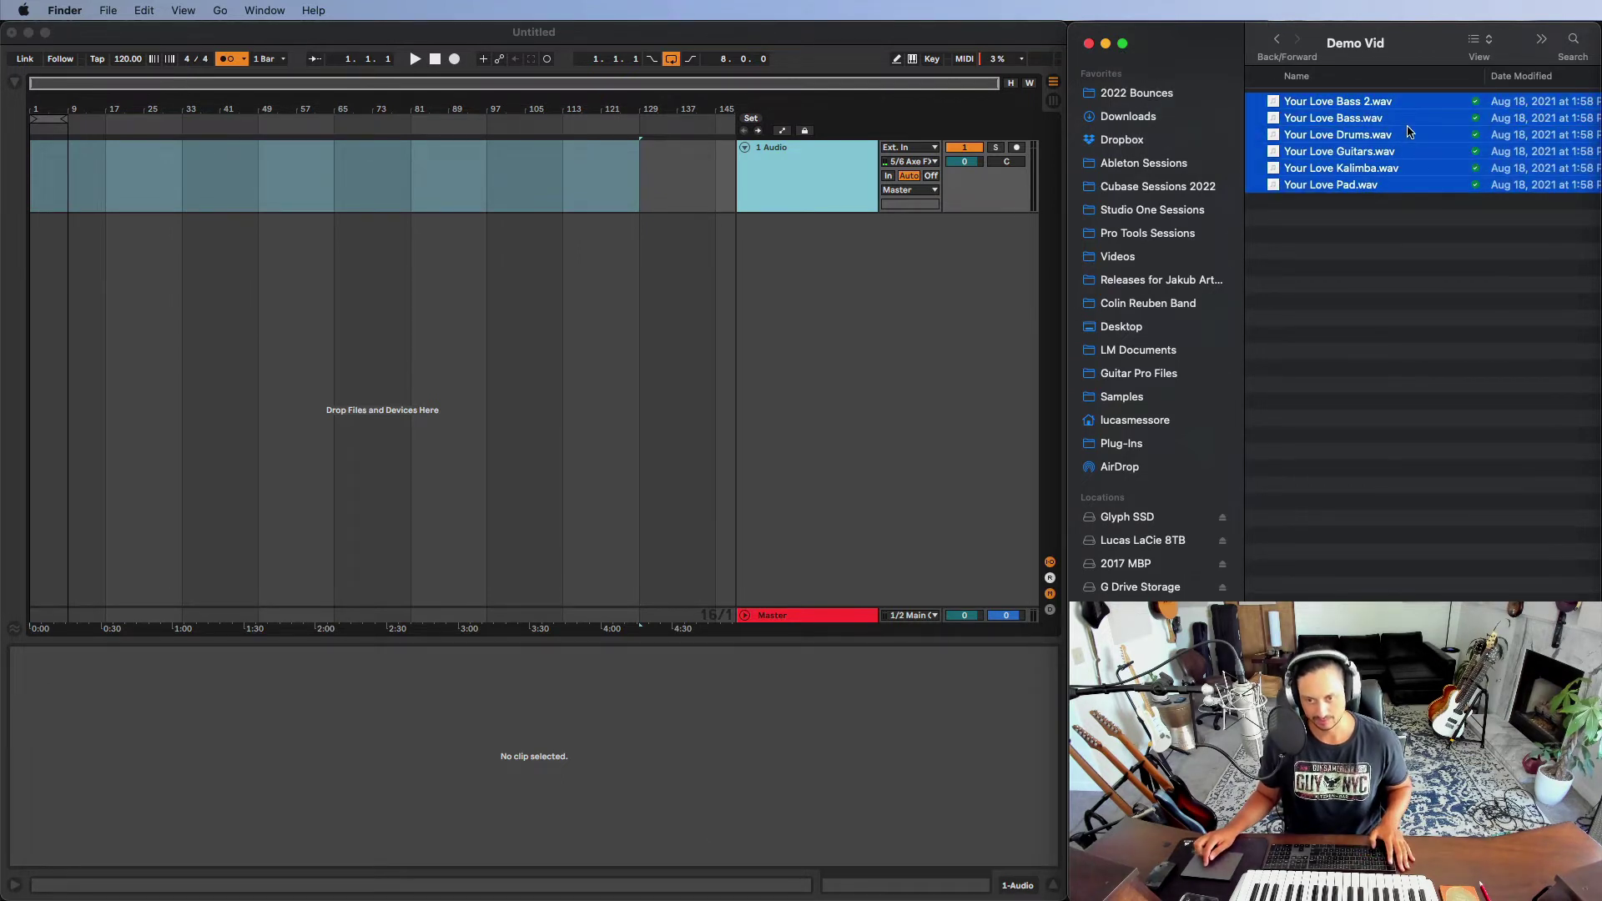
{"action": "left_click_drag", "start_coordinate": [1408, 132], "coordinate": [56, 278]}
{"action": "key", "text": "super"}
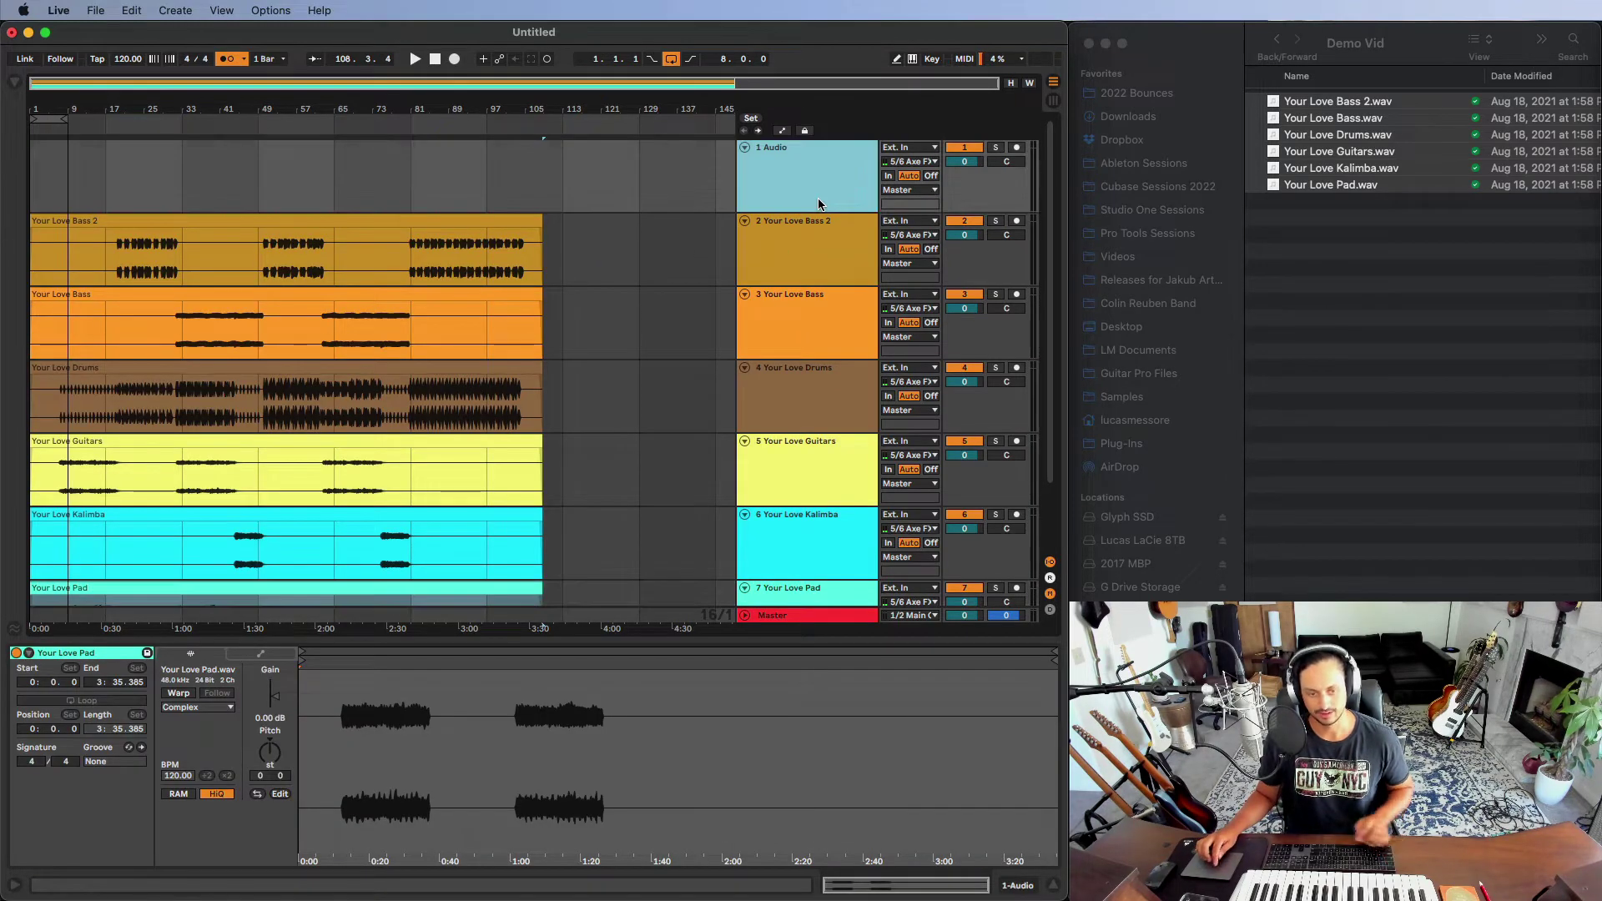
{"action": "key", "text": "BackSpace"}
Inspect the Bass 2 and Drums stem clips in Clip View, then bring up Preferences
{"action": "left_click", "coordinate": [638, 207]}
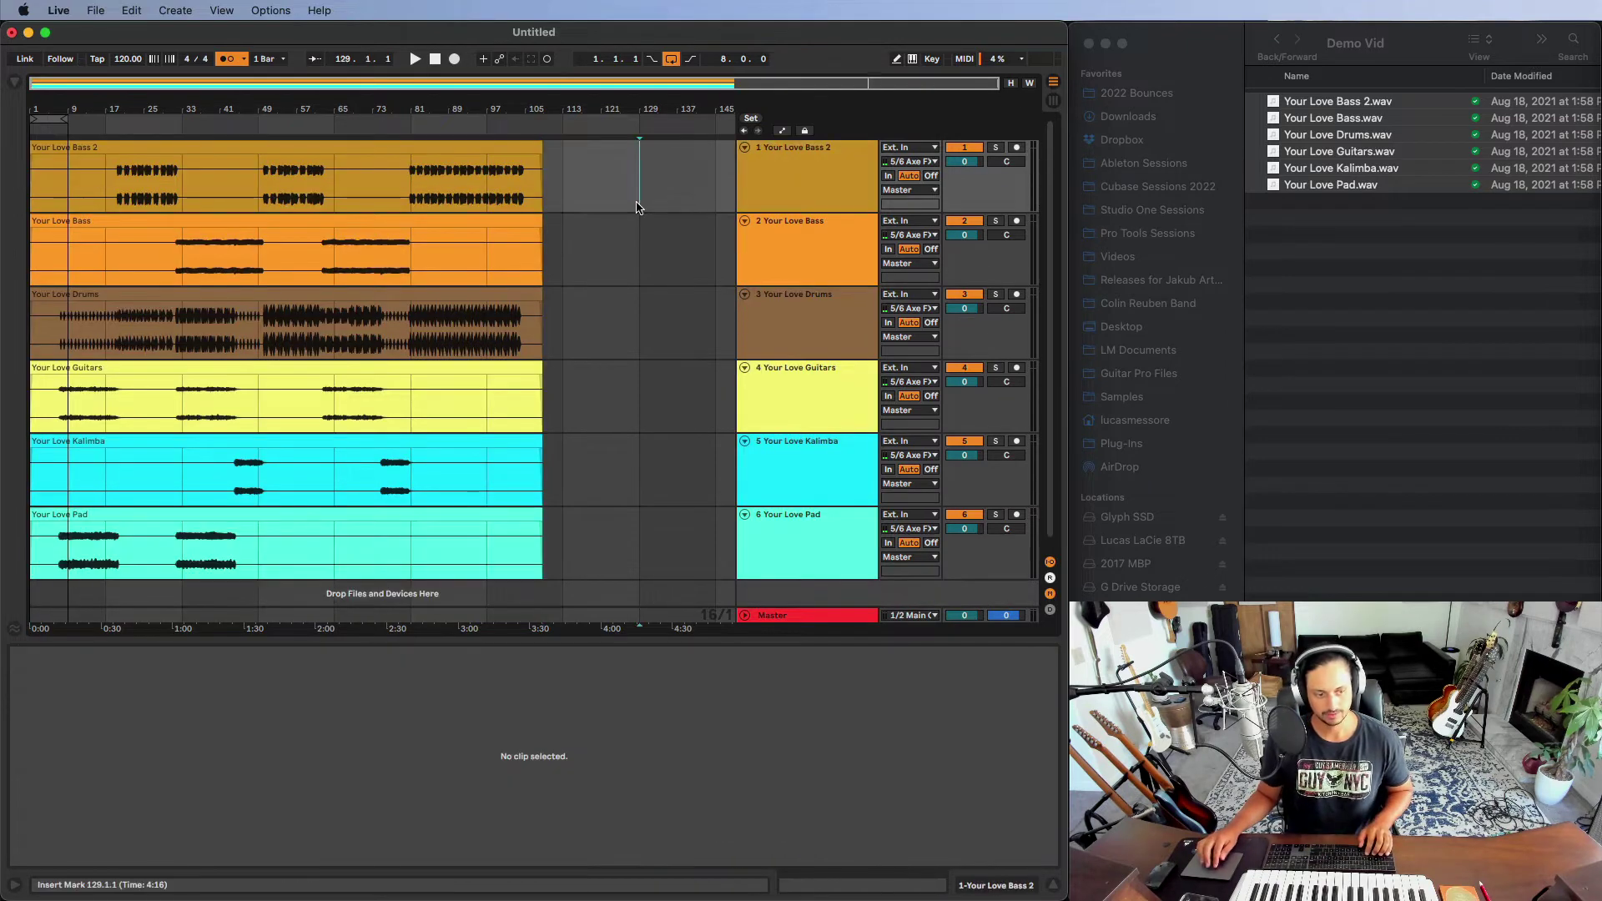
{"action": "left_click", "coordinate": [483, 148]}
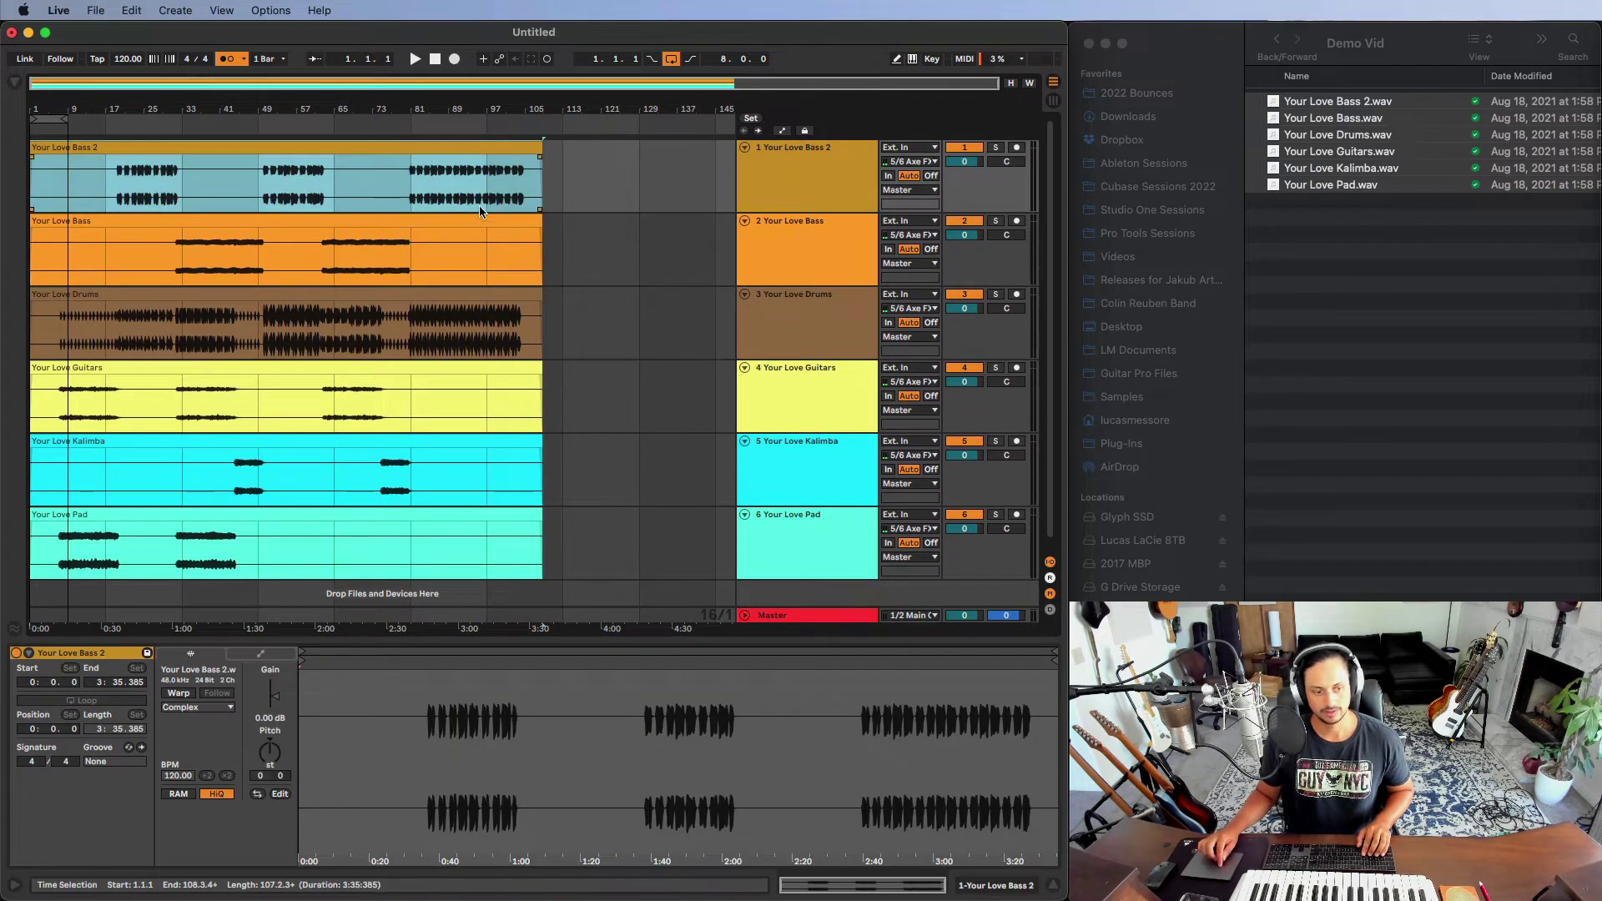
{"action": "key", "text": "Down"}
{"action": "key", "text": "Down"}
{"action": "key", "text": "Down"}
{"action": "key", "text": "Down"}
{"action": "key", "text": "Down"}
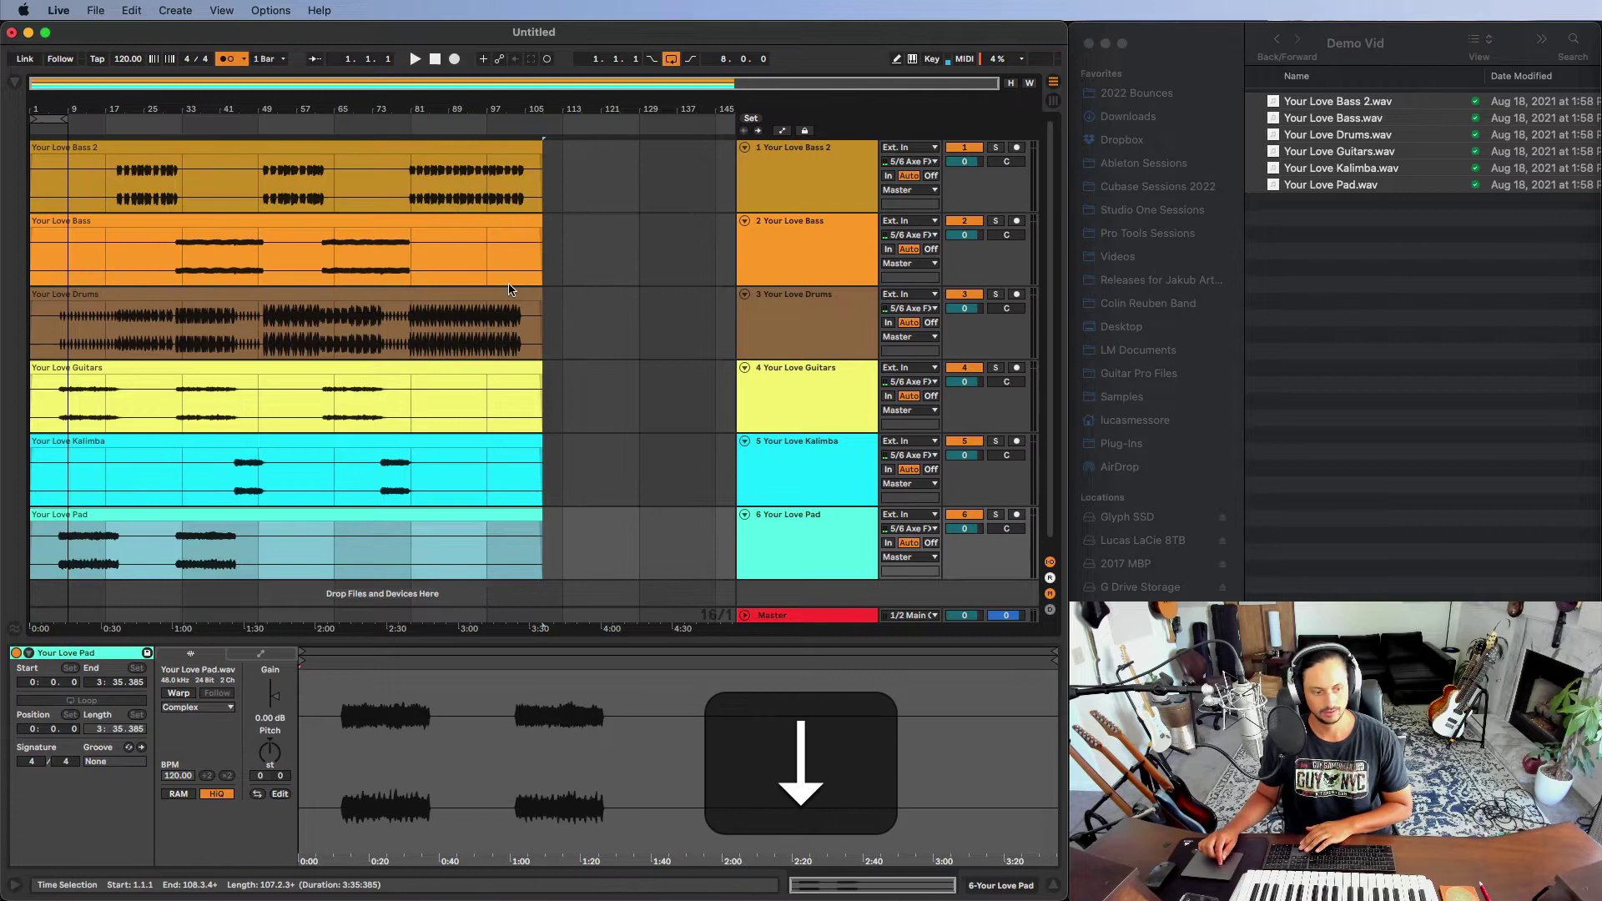
{"action": "key", "text": "Down"}
{"action": "left_click", "coordinate": [526, 328]}
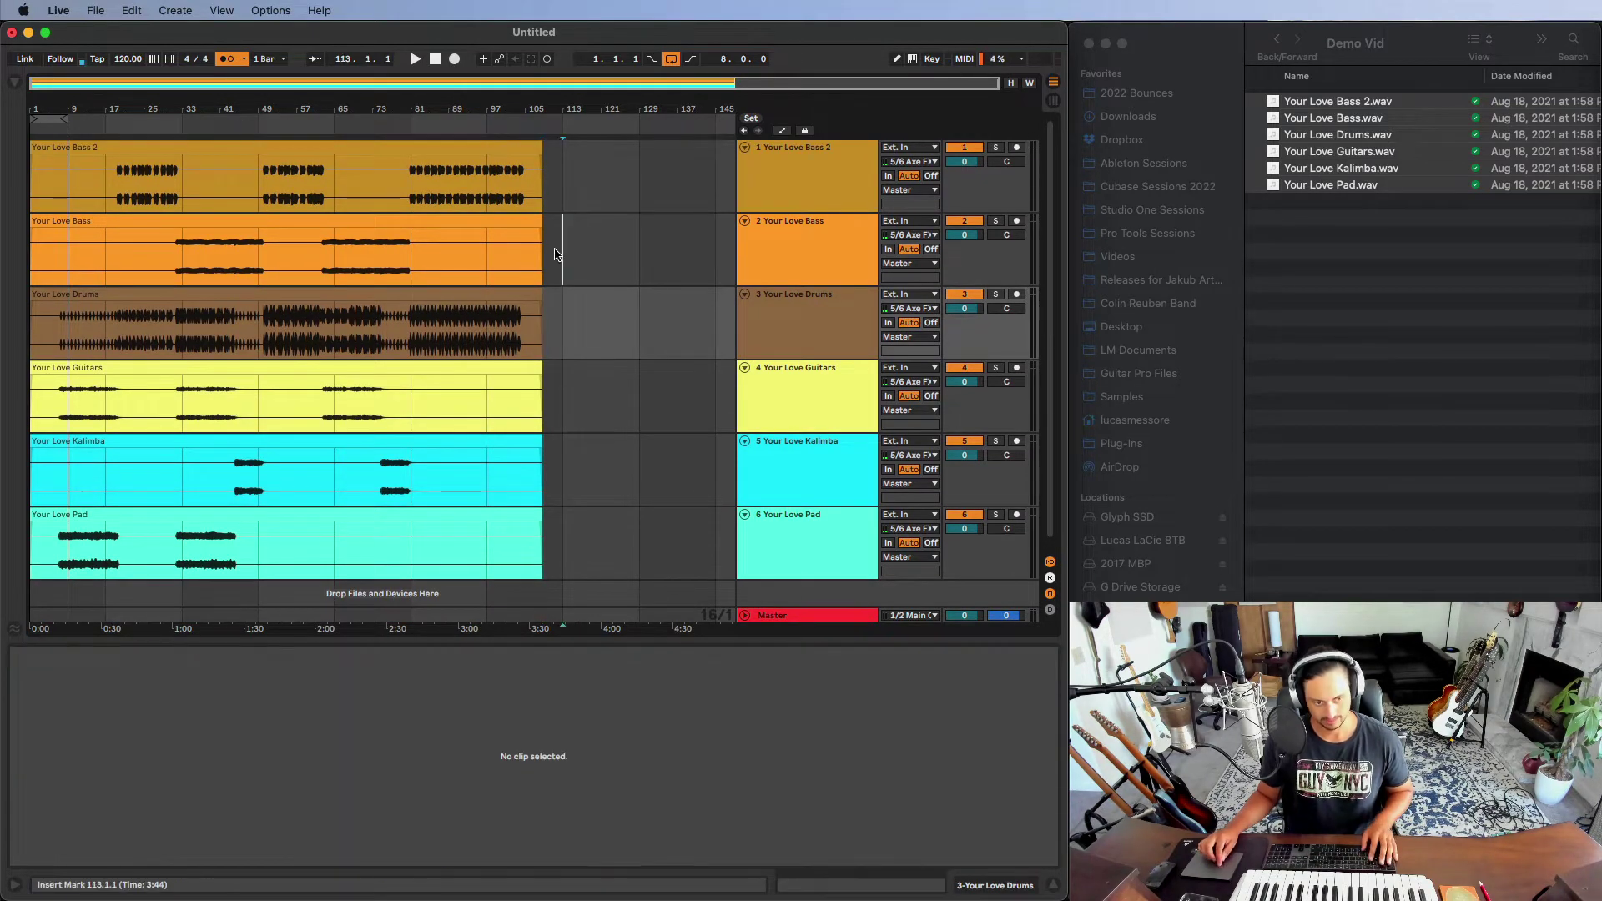
{"action": "left_click", "coordinate": [508, 146]}
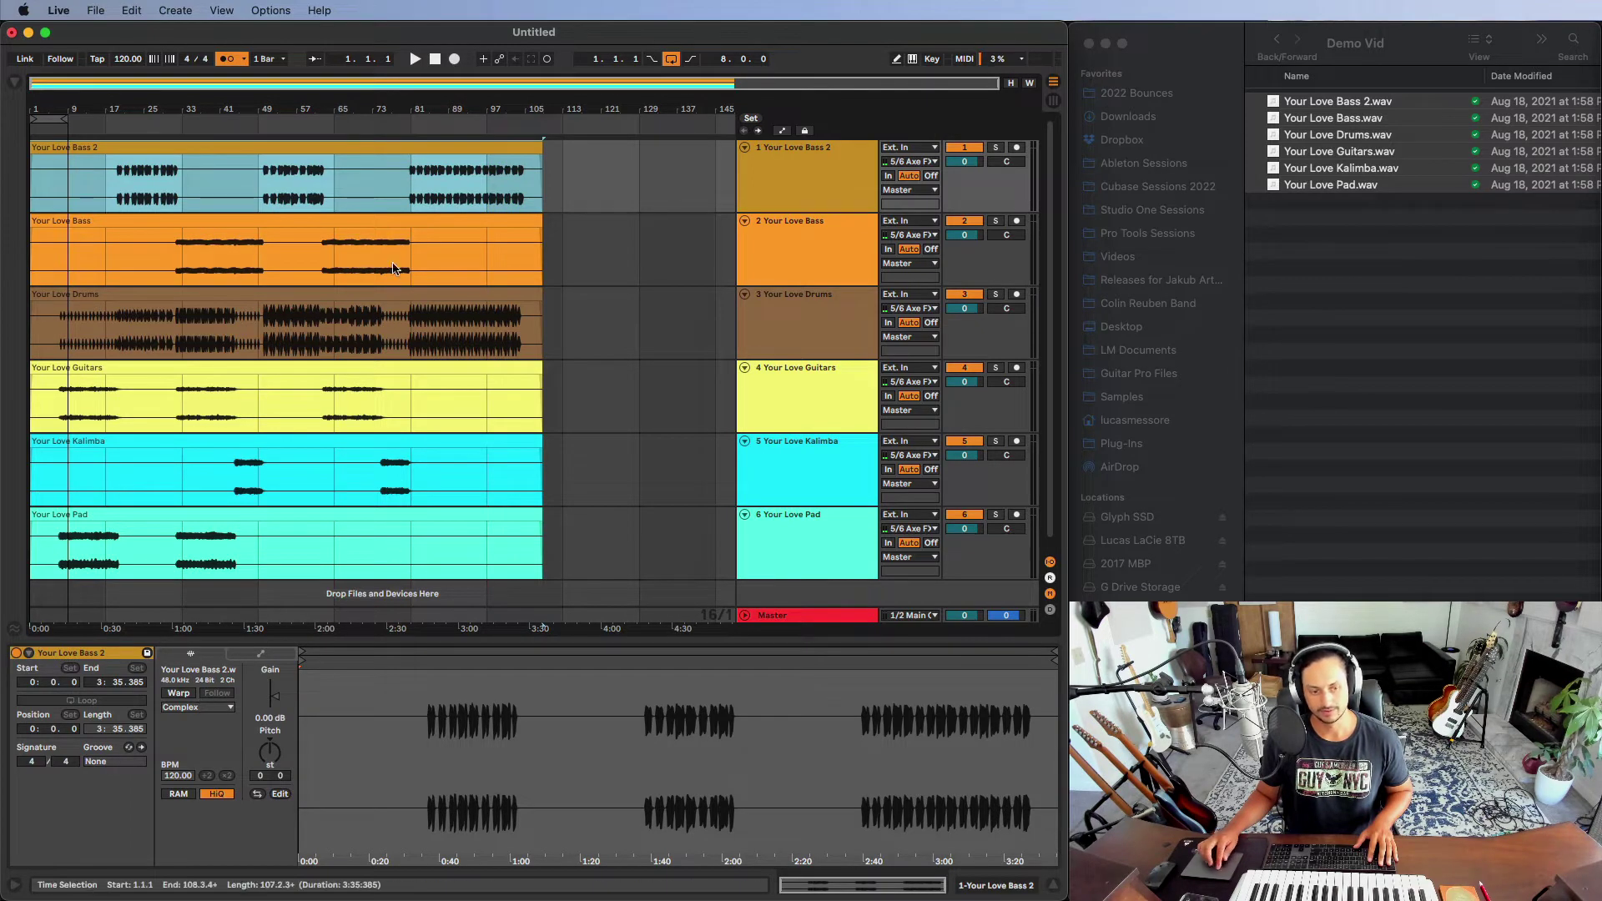
{"action": "key", "text": "super+comma"}
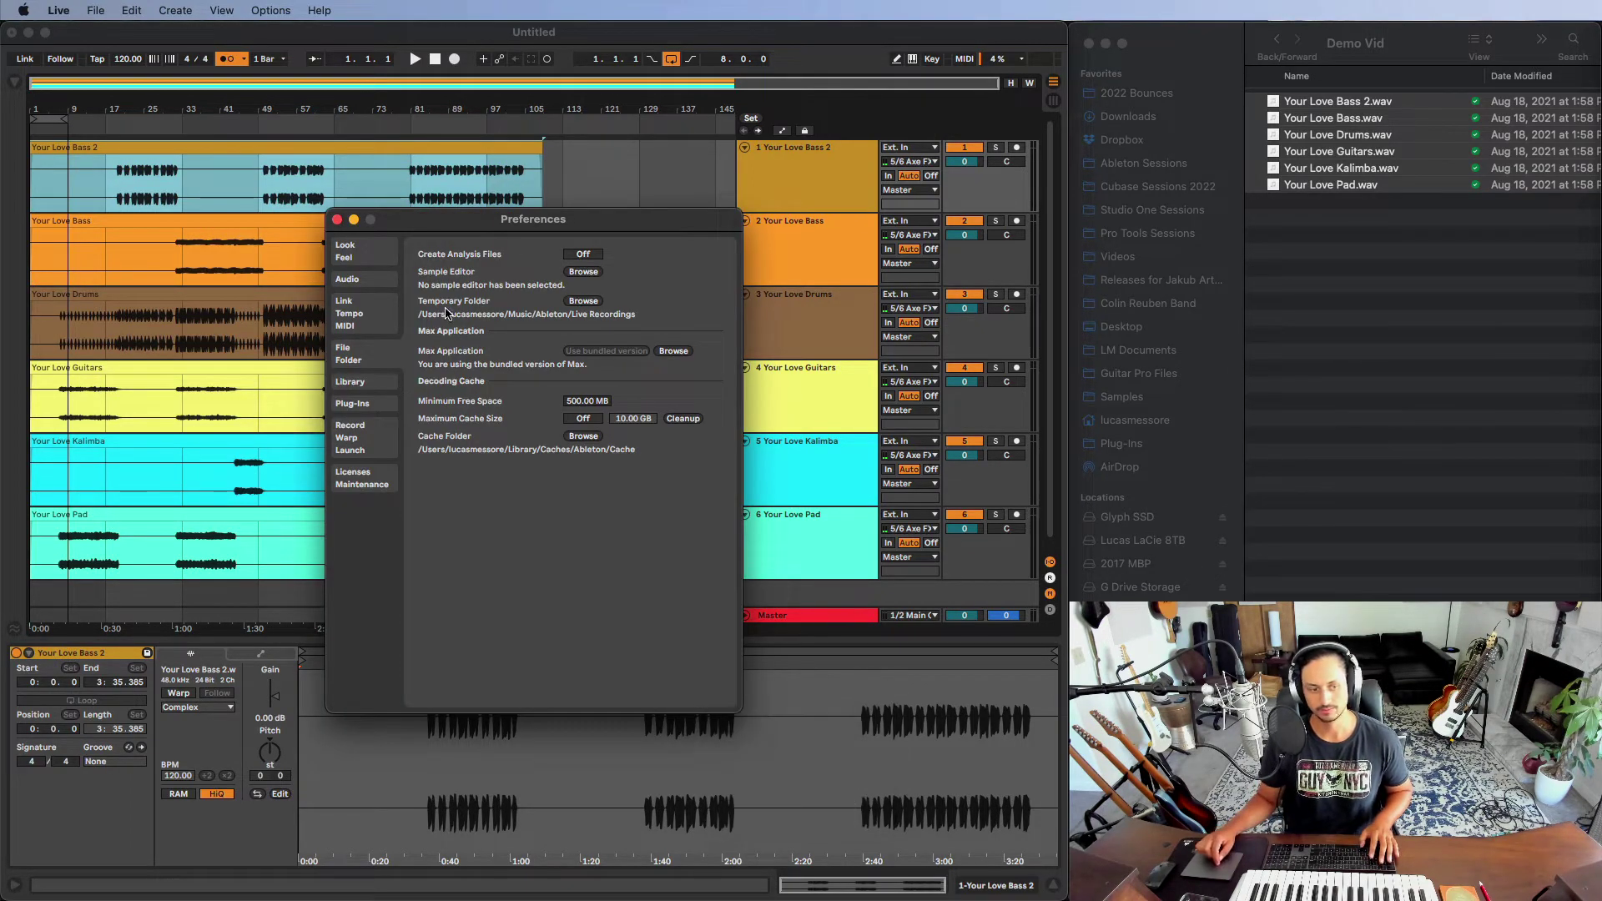
Set Auto-Warp Long Samples to On in the Record/Warp/Launch preferences
{"action": "left_click", "coordinate": [371, 309]}
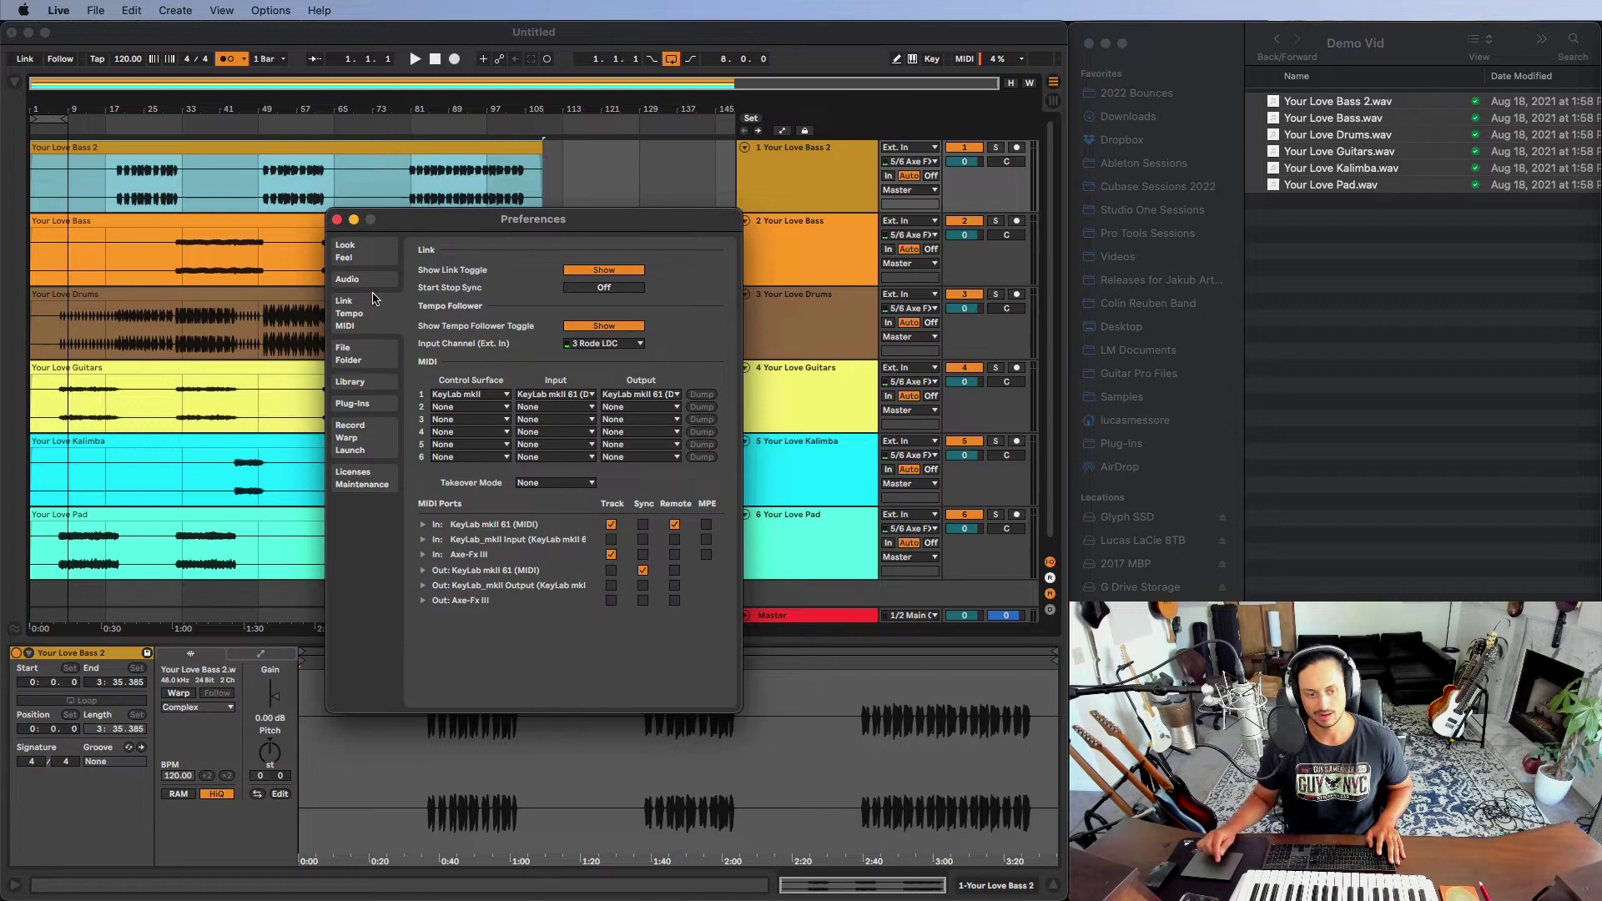
{"action": "left_click", "coordinate": [368, 449]}
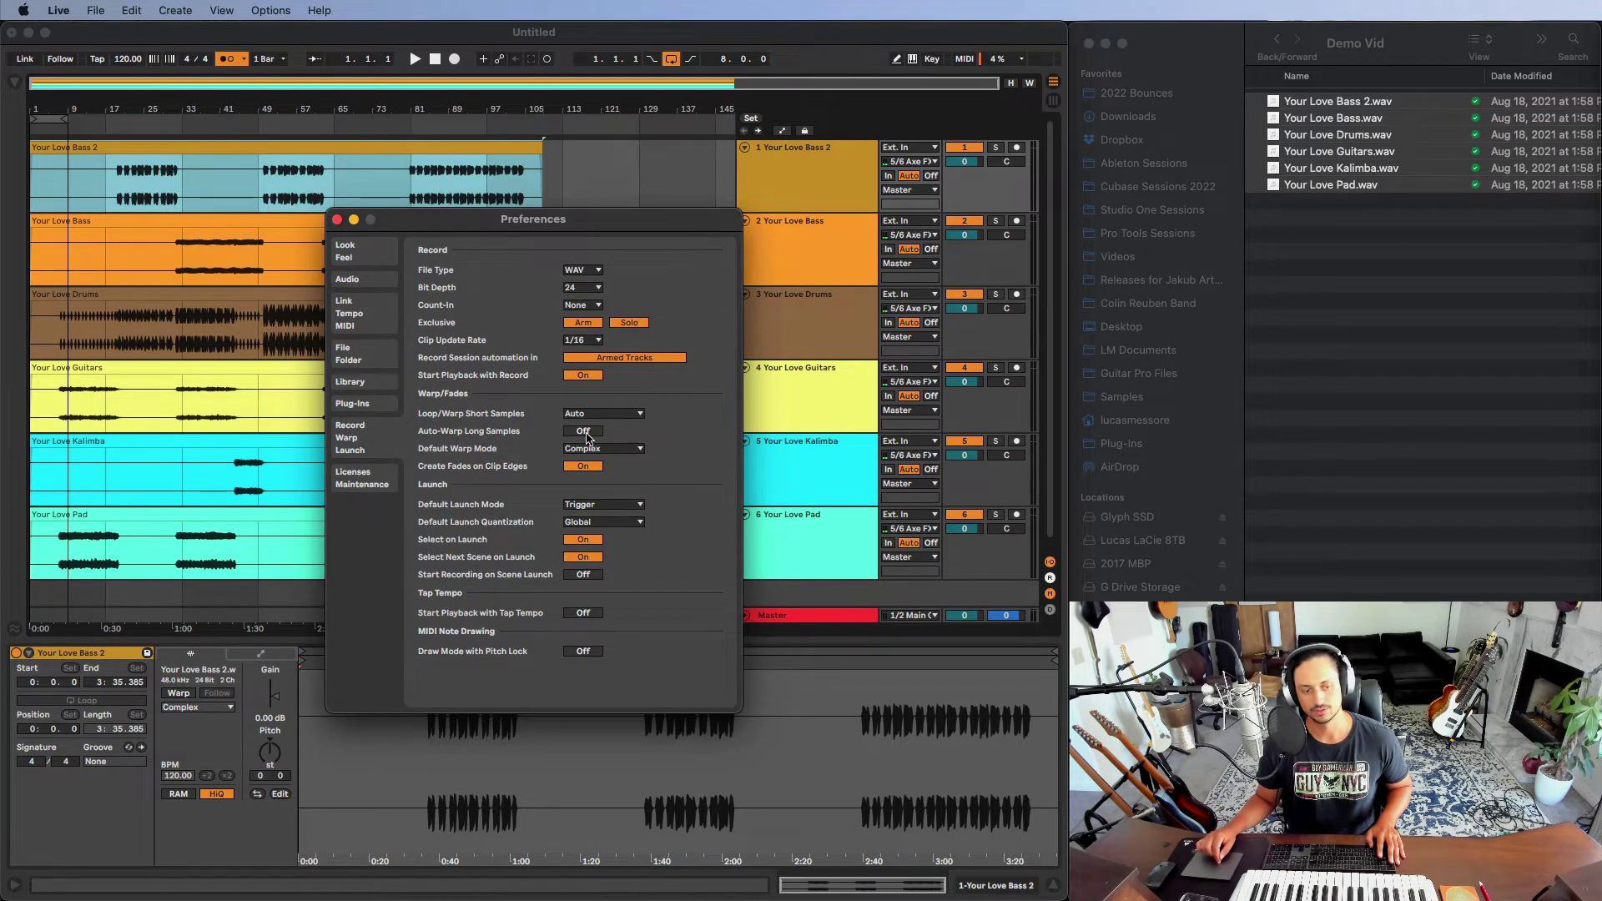
{"action": "left_click", "coordinate": [588, 436]}
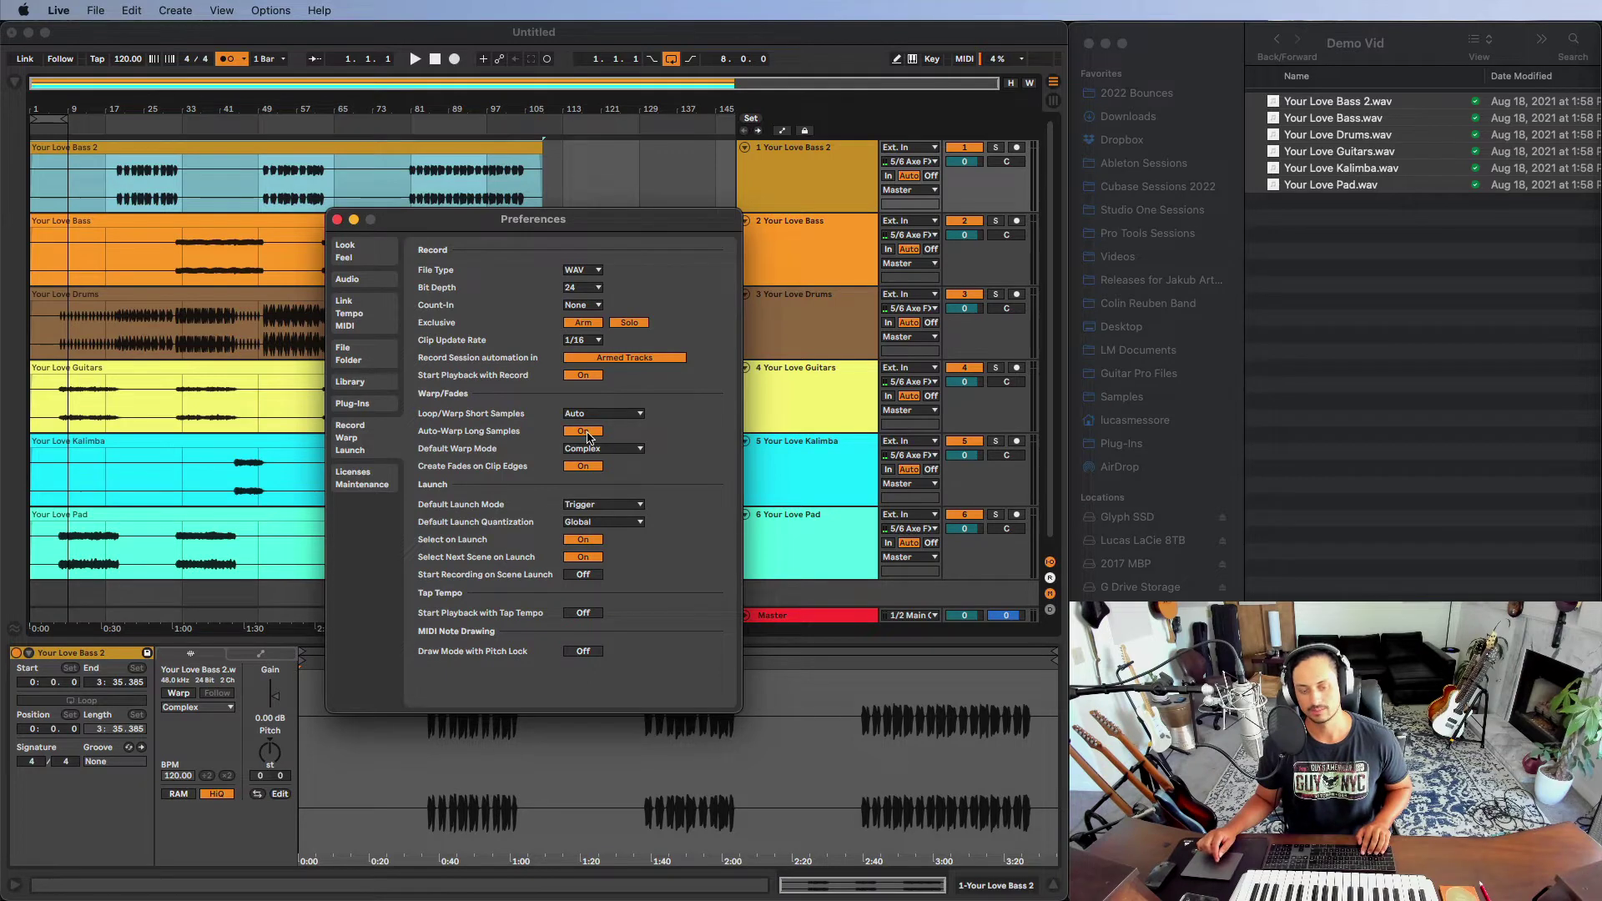
{"action": "left_click", "coordinate": [588, 436]}
{"action": "left_click", "coordinate": [596, 433]}
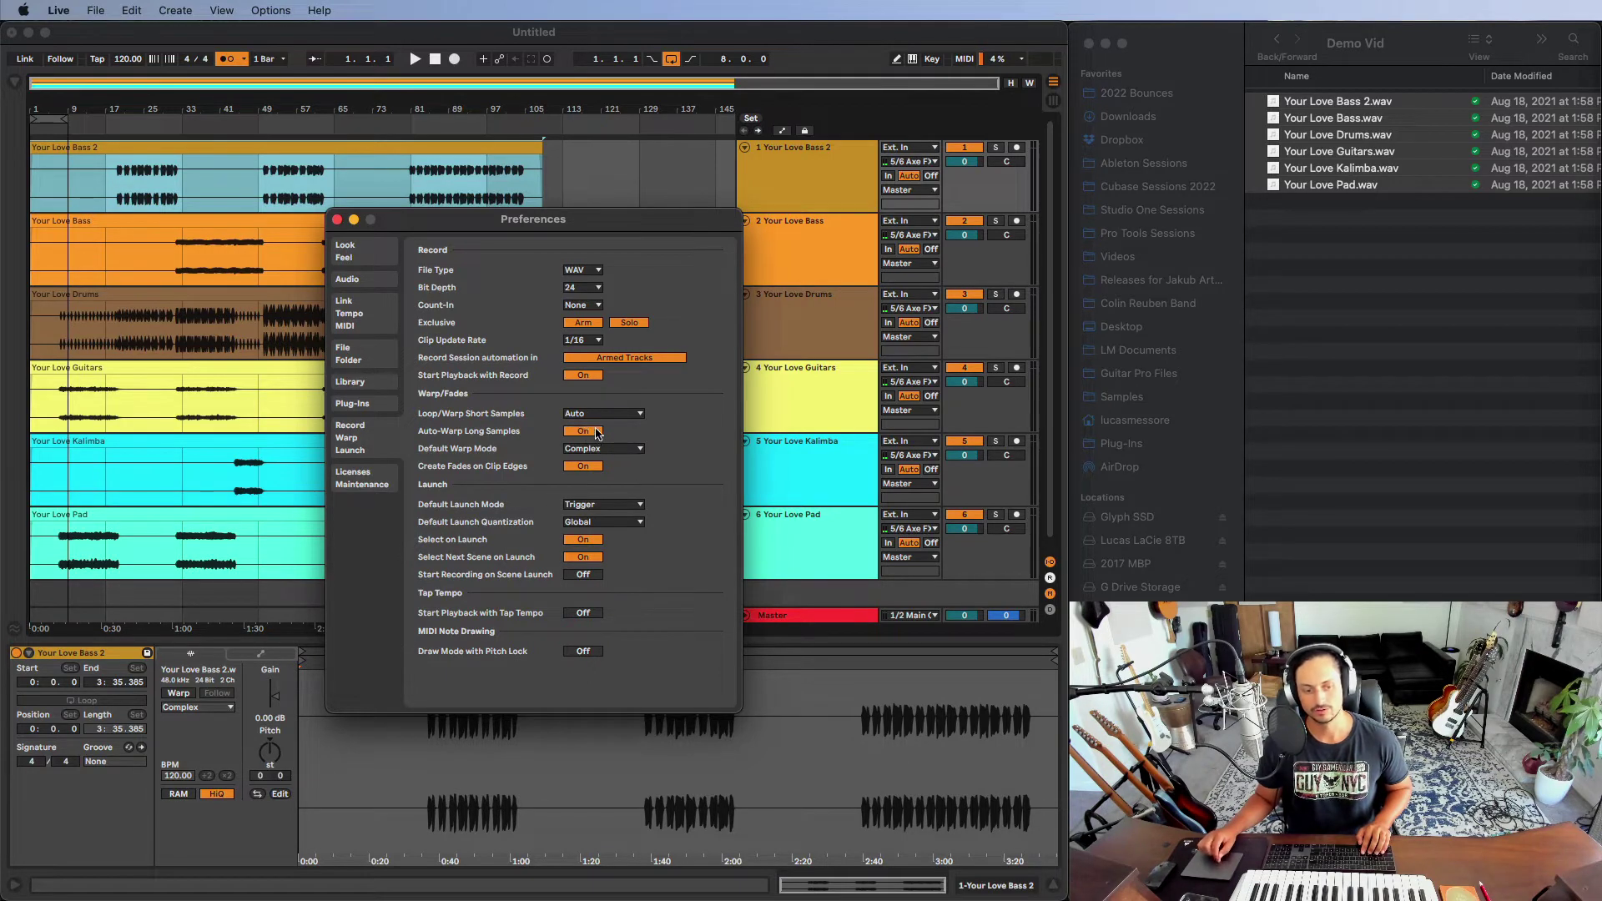
Close Preferences and delete all seven tracks from the arrangement
{"action": "left_click", "coordinate": [337, 219]}
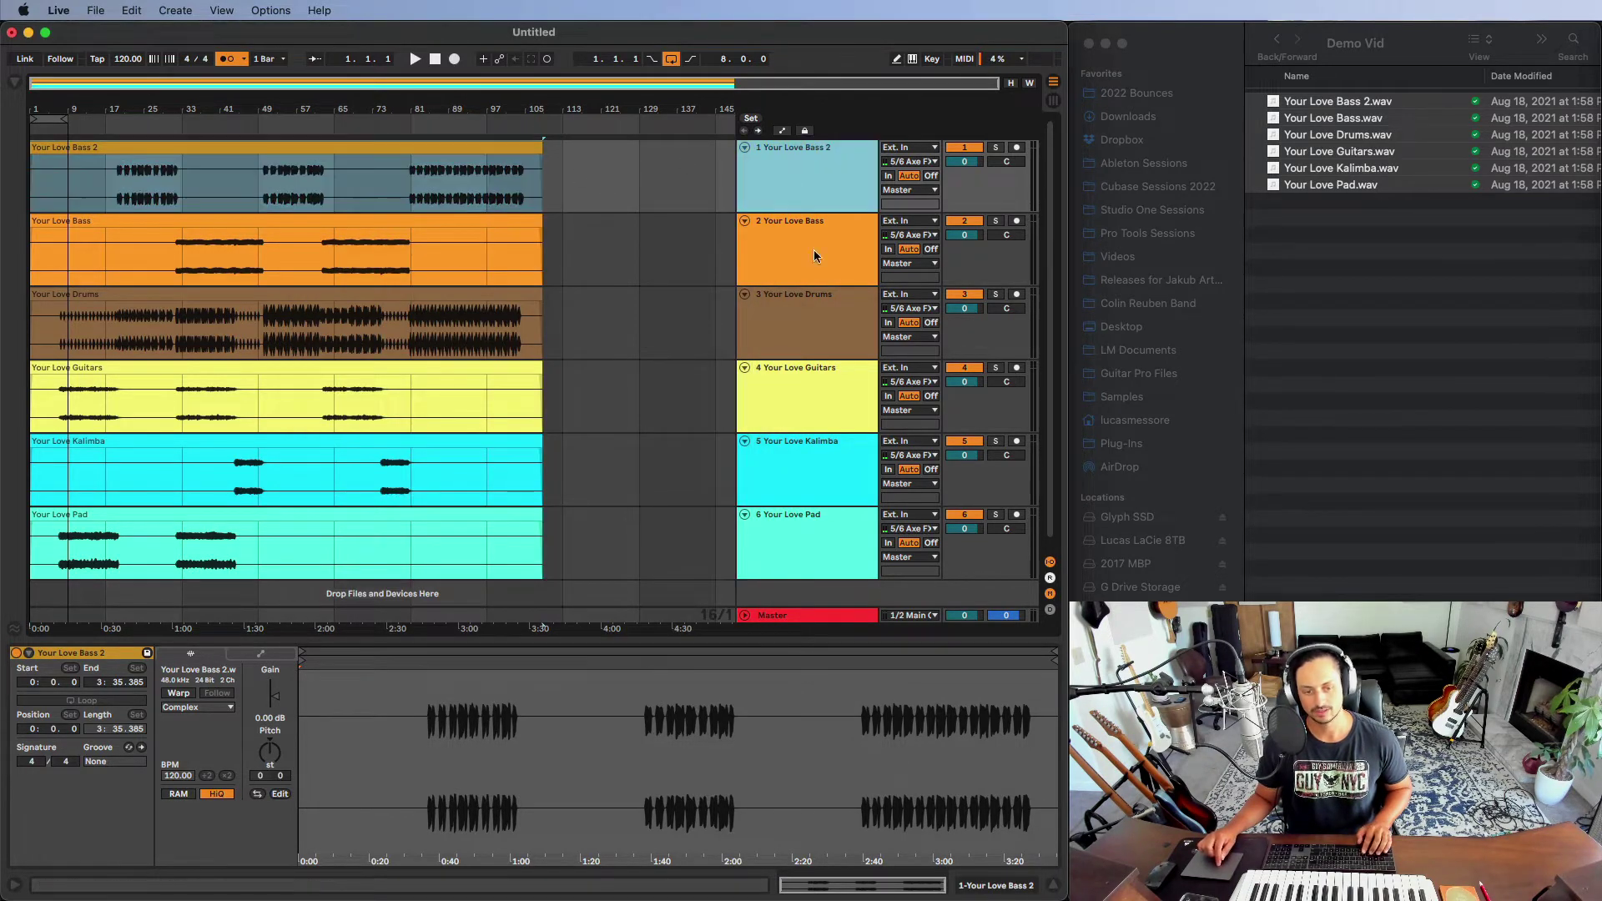
{"action": "left_click", "coordinate": [846, 531]}
{"action": "key", "text": "super+t"}
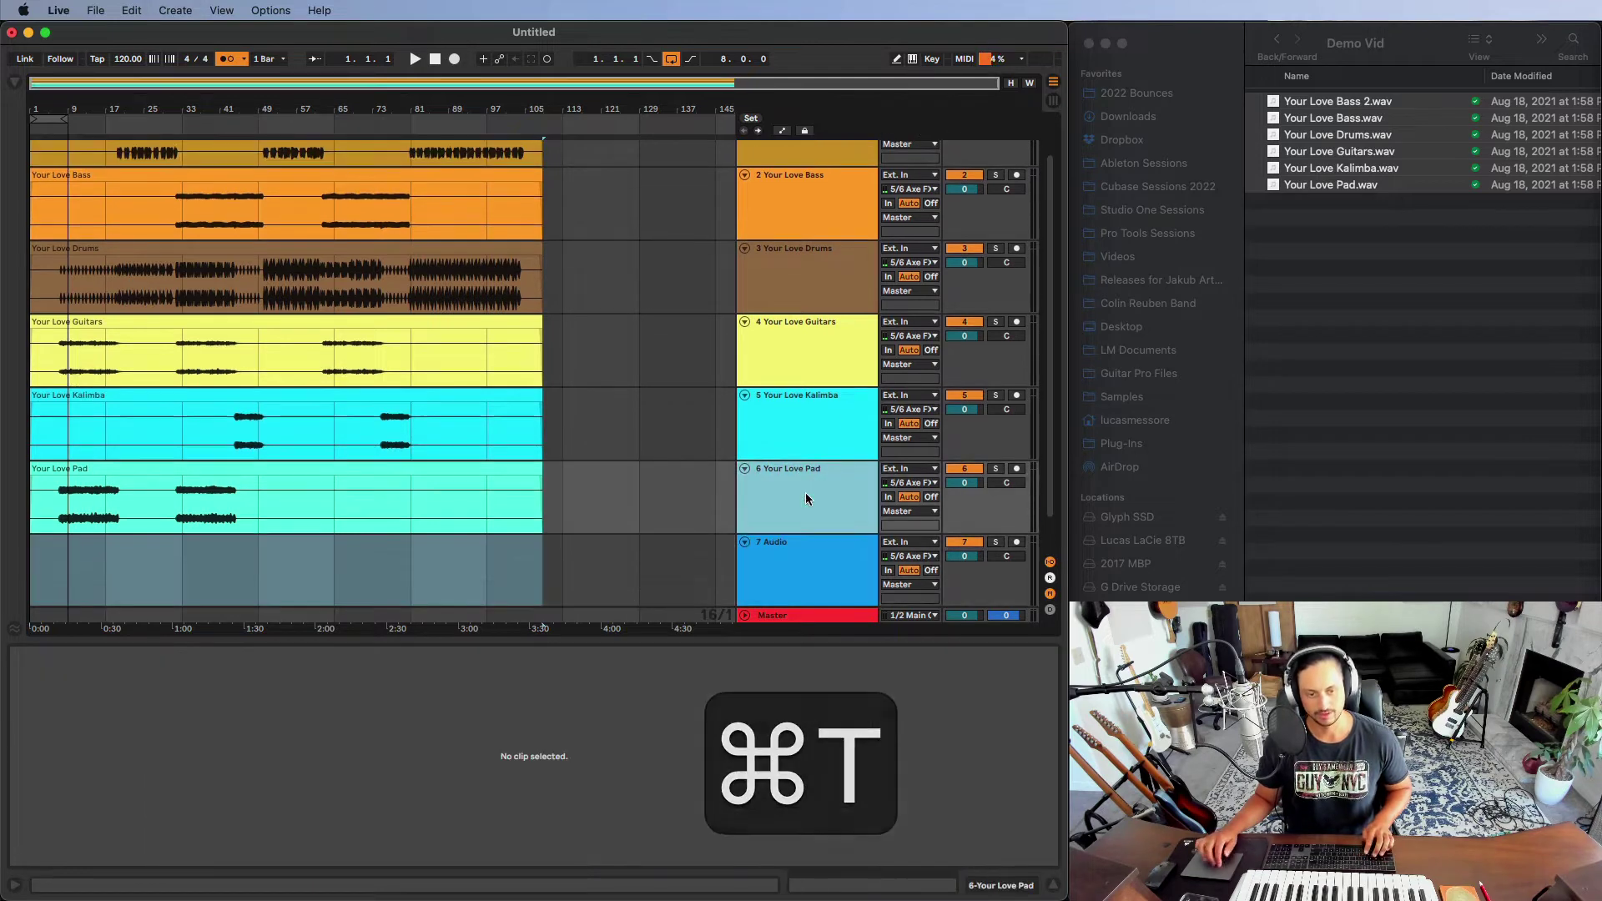
{"action": "left_click", "coordinate": [814, 177], "text": "shift"}
{"action": "key", "text": "shift+BackSpace"}
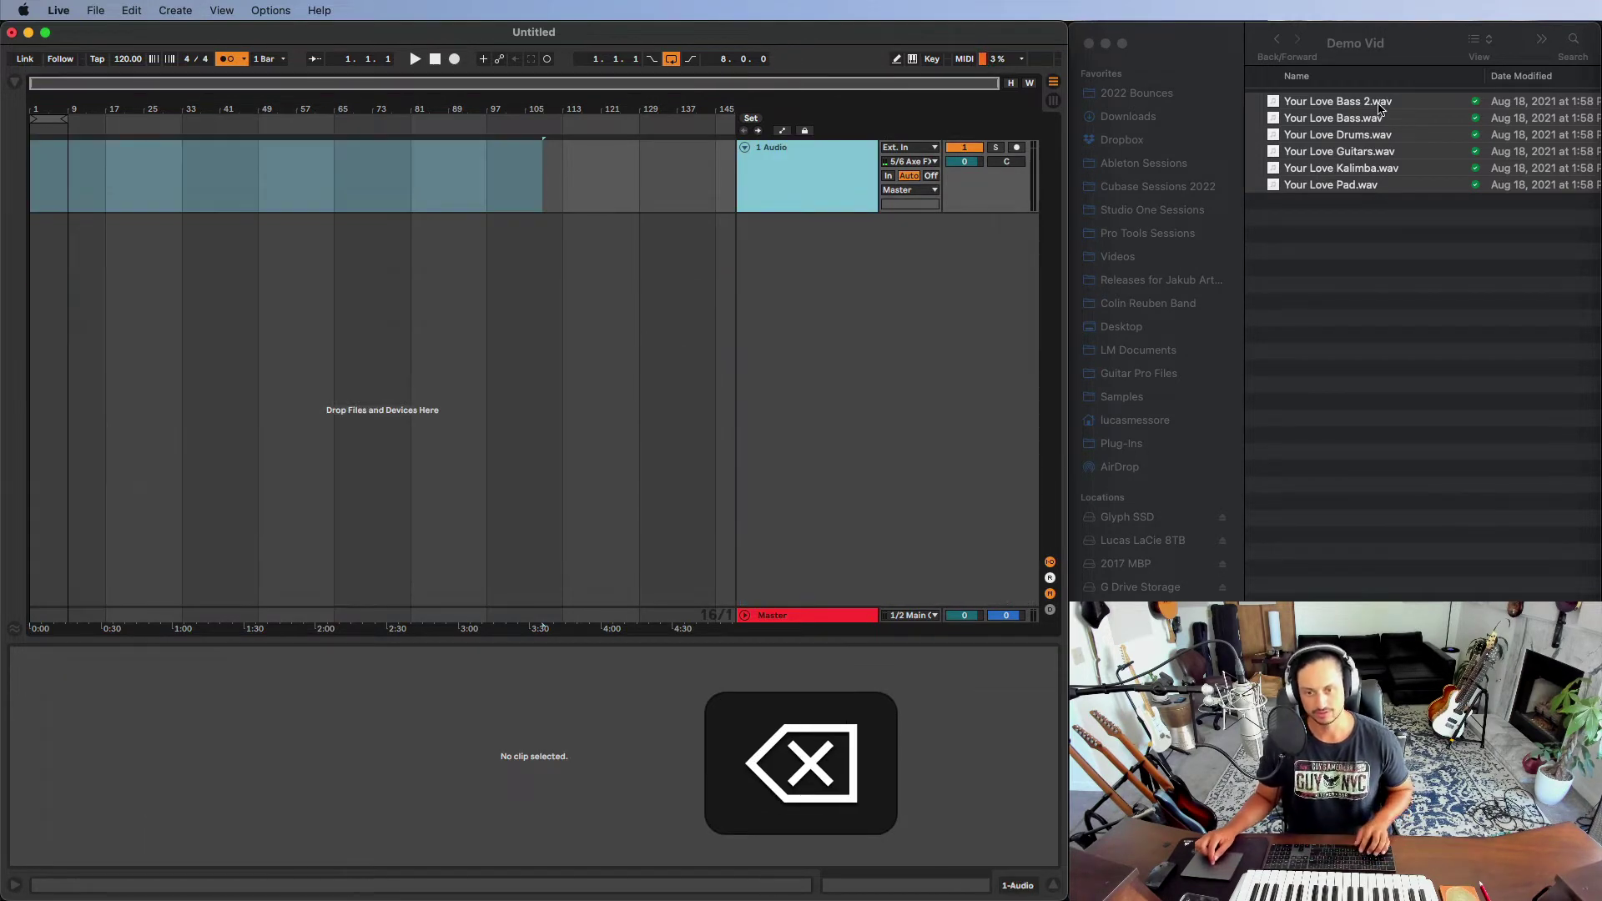
Re-import the six stems onto separate tracks and check the Drums clip, warped at 156.00 BPM
{"action": "left_click", "coordinate": [1382, 107]}
{"action": "left_click_drag", "start_coordinate": [1416, 107], "coordinate": [52, 294]}
{"action": "key", "text": "super"}
{"action": "left_click", "coordinate": [639, 184]}
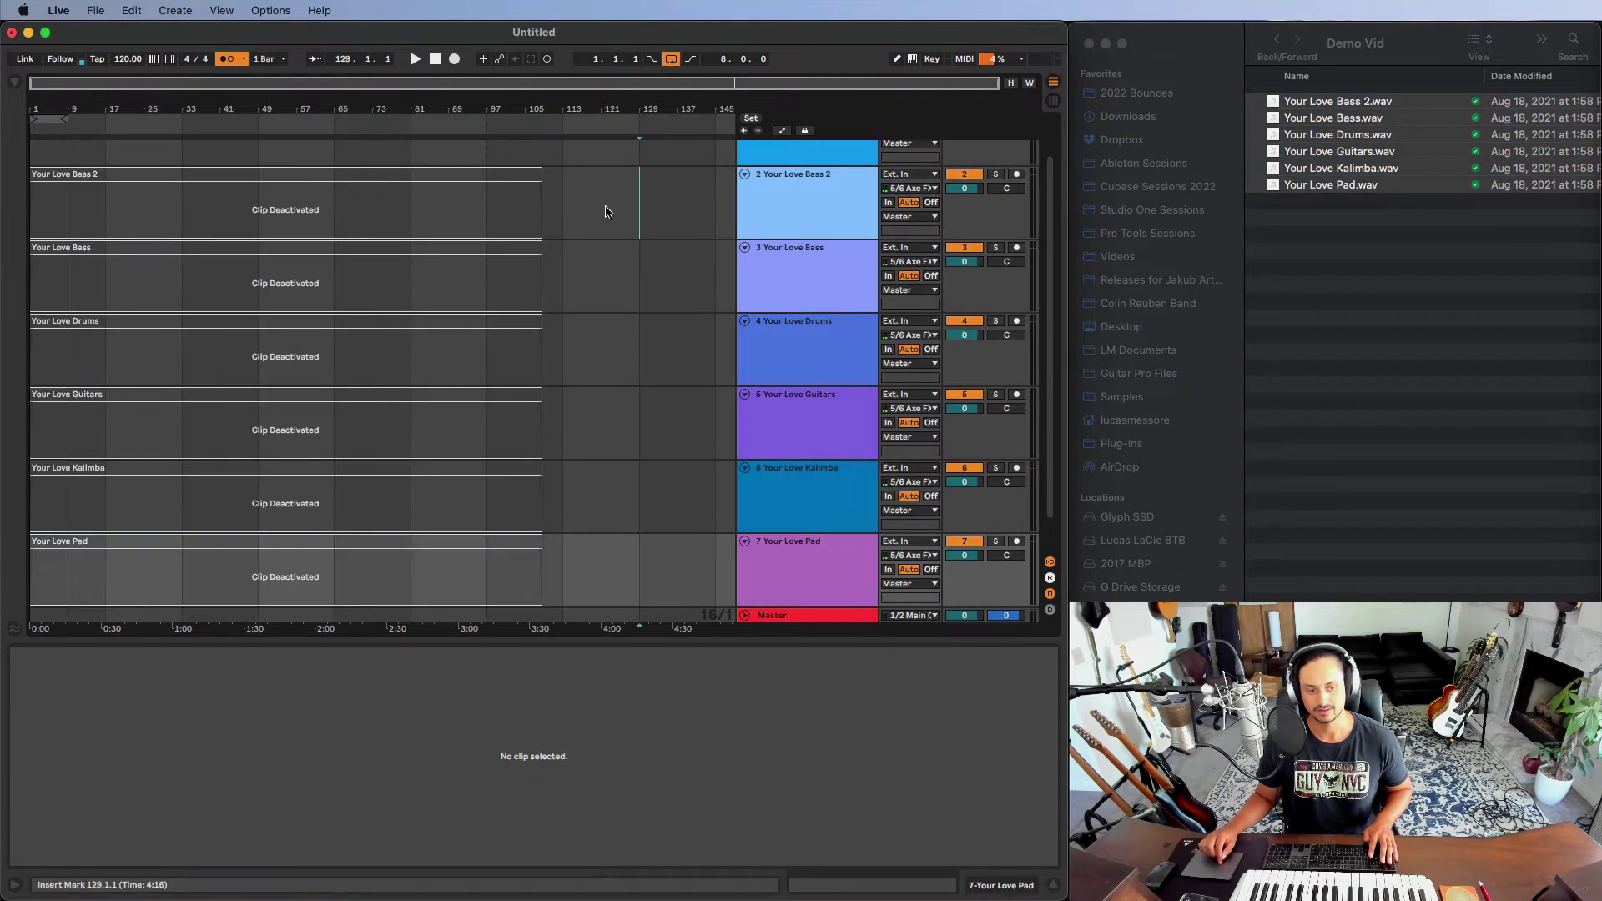
{"action": "scroll", "coordinate": [525, 274], "scroll_direction": "down", "scroll_amount": 1}
{"action": "left_click", "coordinate": [525, 301]}
{"action": "scroll", "coordinate": [801, 267], "scroll_direction": "up", "scroll_amount": 1}
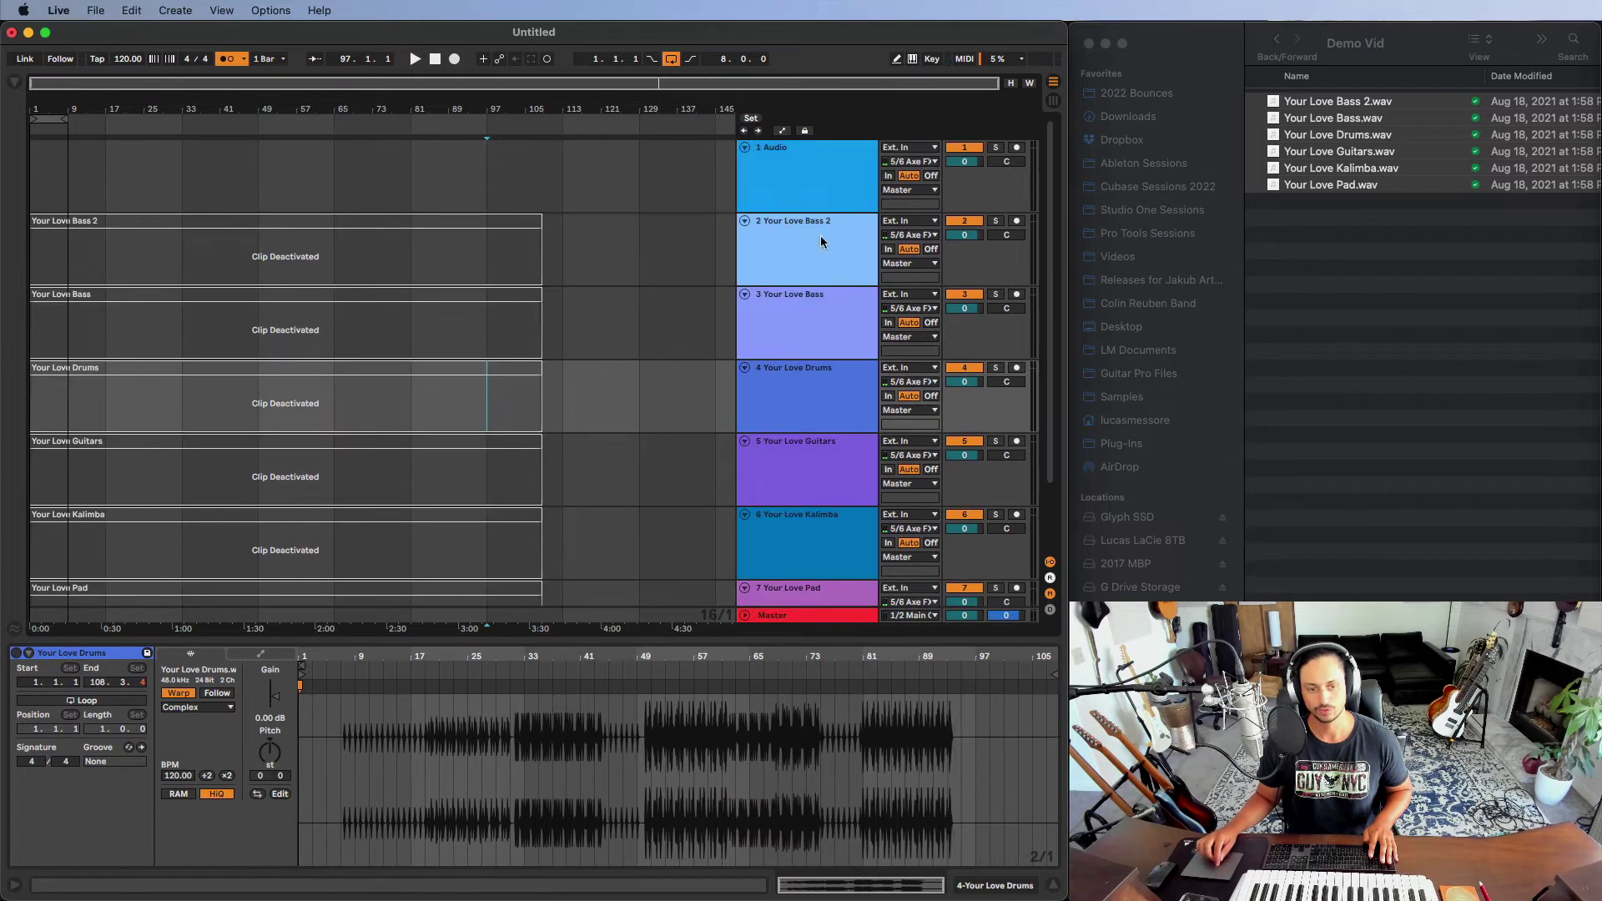
{"action": "left_click", "coordinate": [835, 191]}
Delete the empty 1 Audio track and select the 120.00 BPM session tempo field
{"action": "key", "text": "BackSpace"}
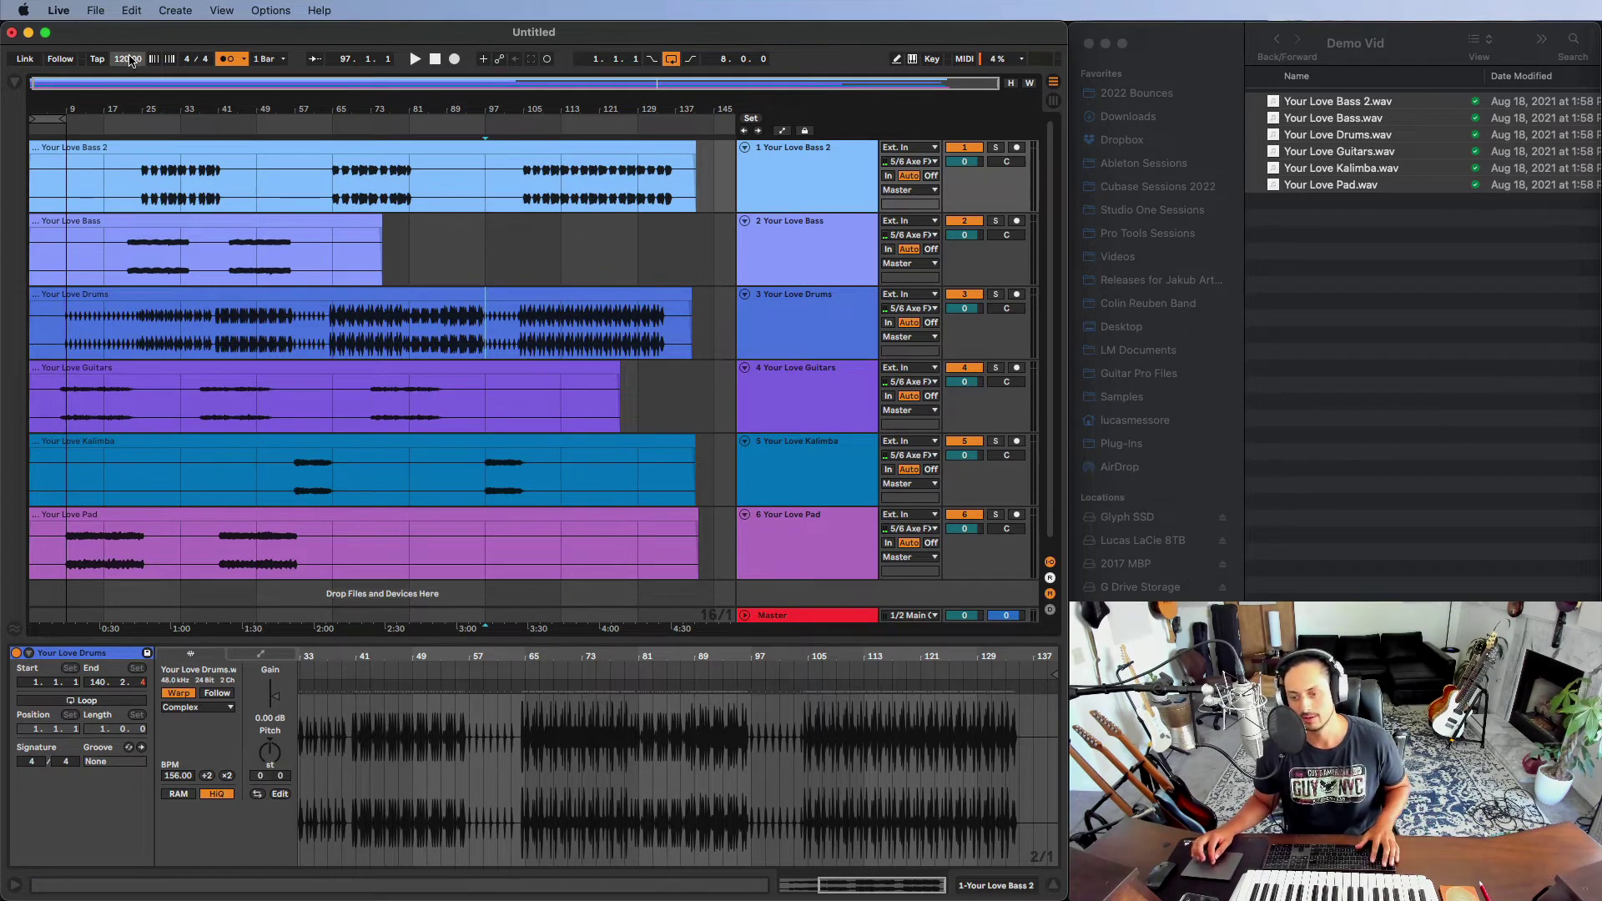
{"action": "left_click", "coordinate": [130, 60]}
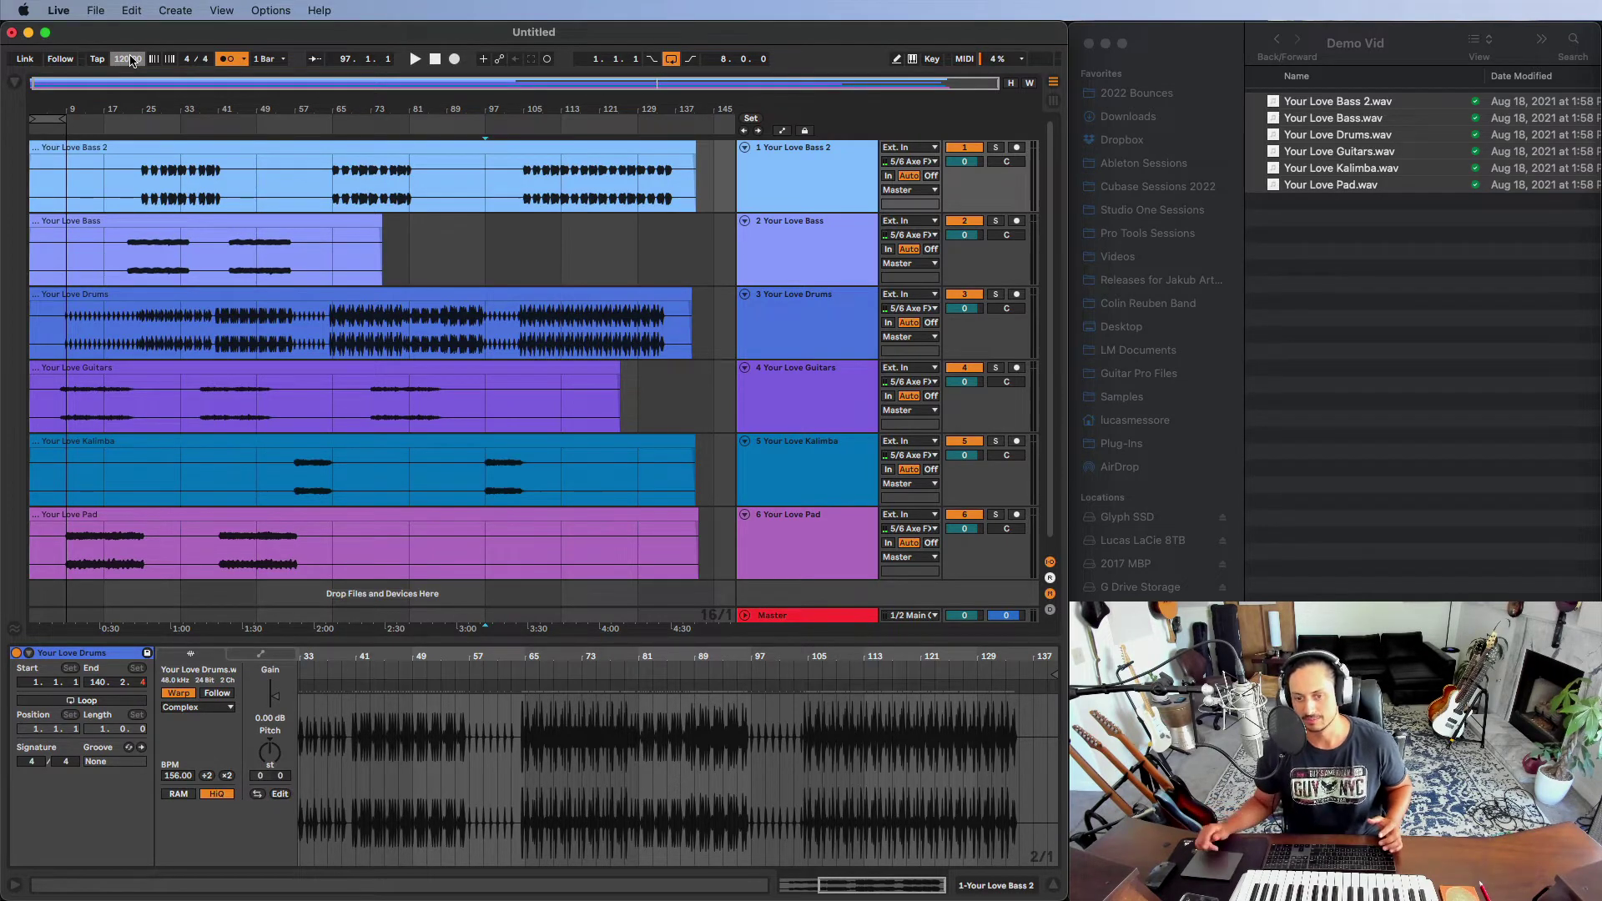
Turn off Warp on the Bass 2 and Bass clips, moving Bass's start to the sample's beginning
{"action": "left_click", "coordinate": [500, 175]}
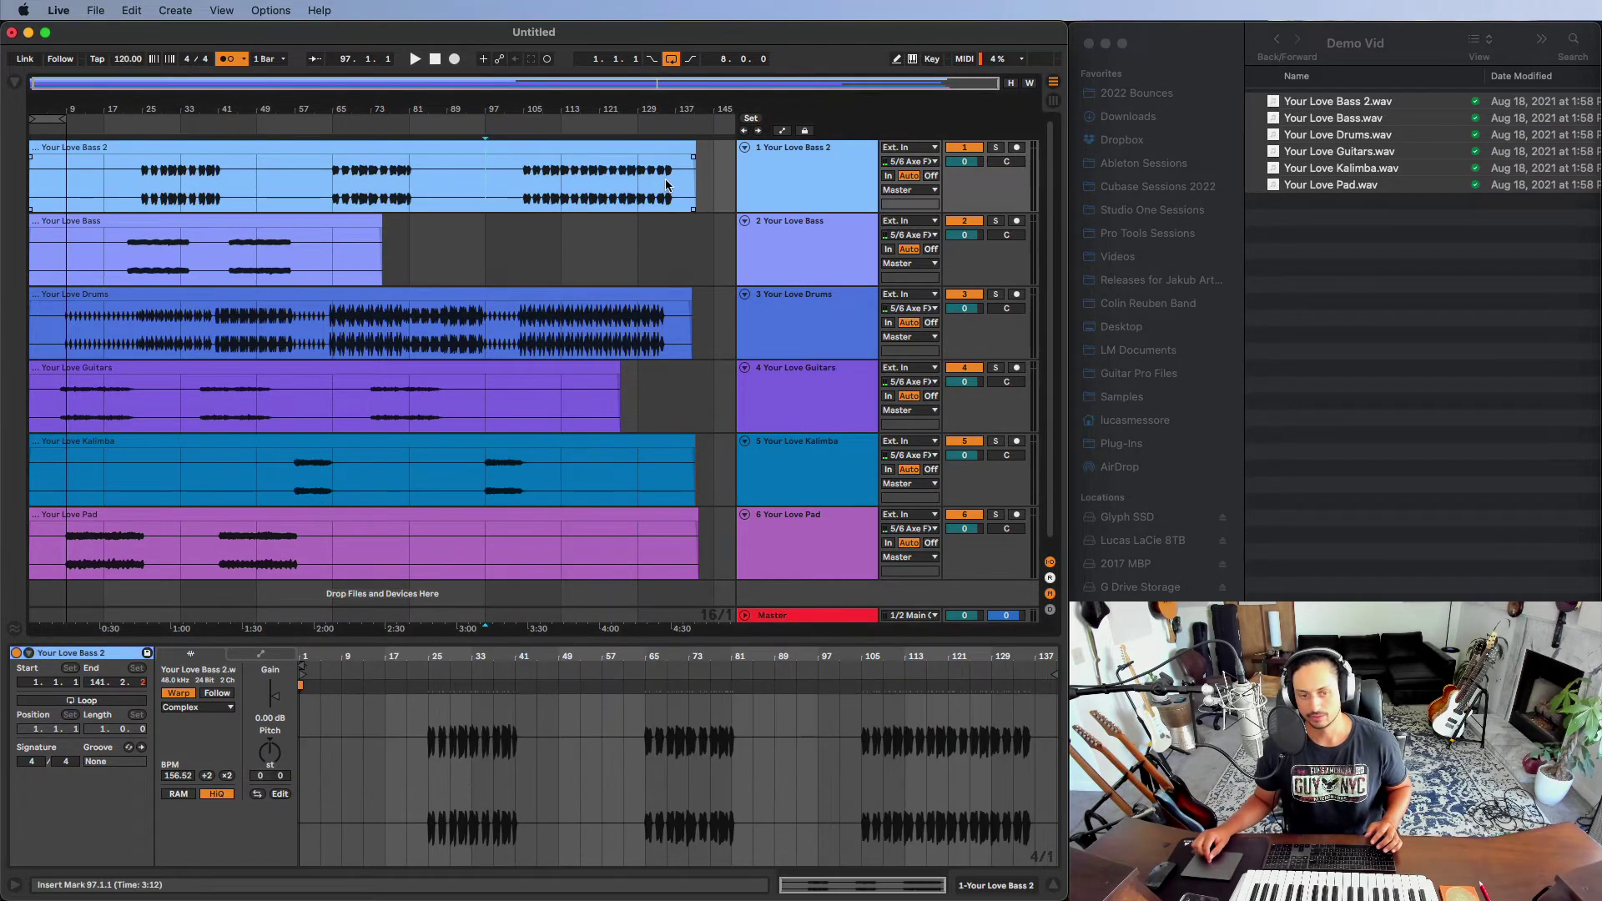
{"action": "left_click", "coordinate": [67, 653]}
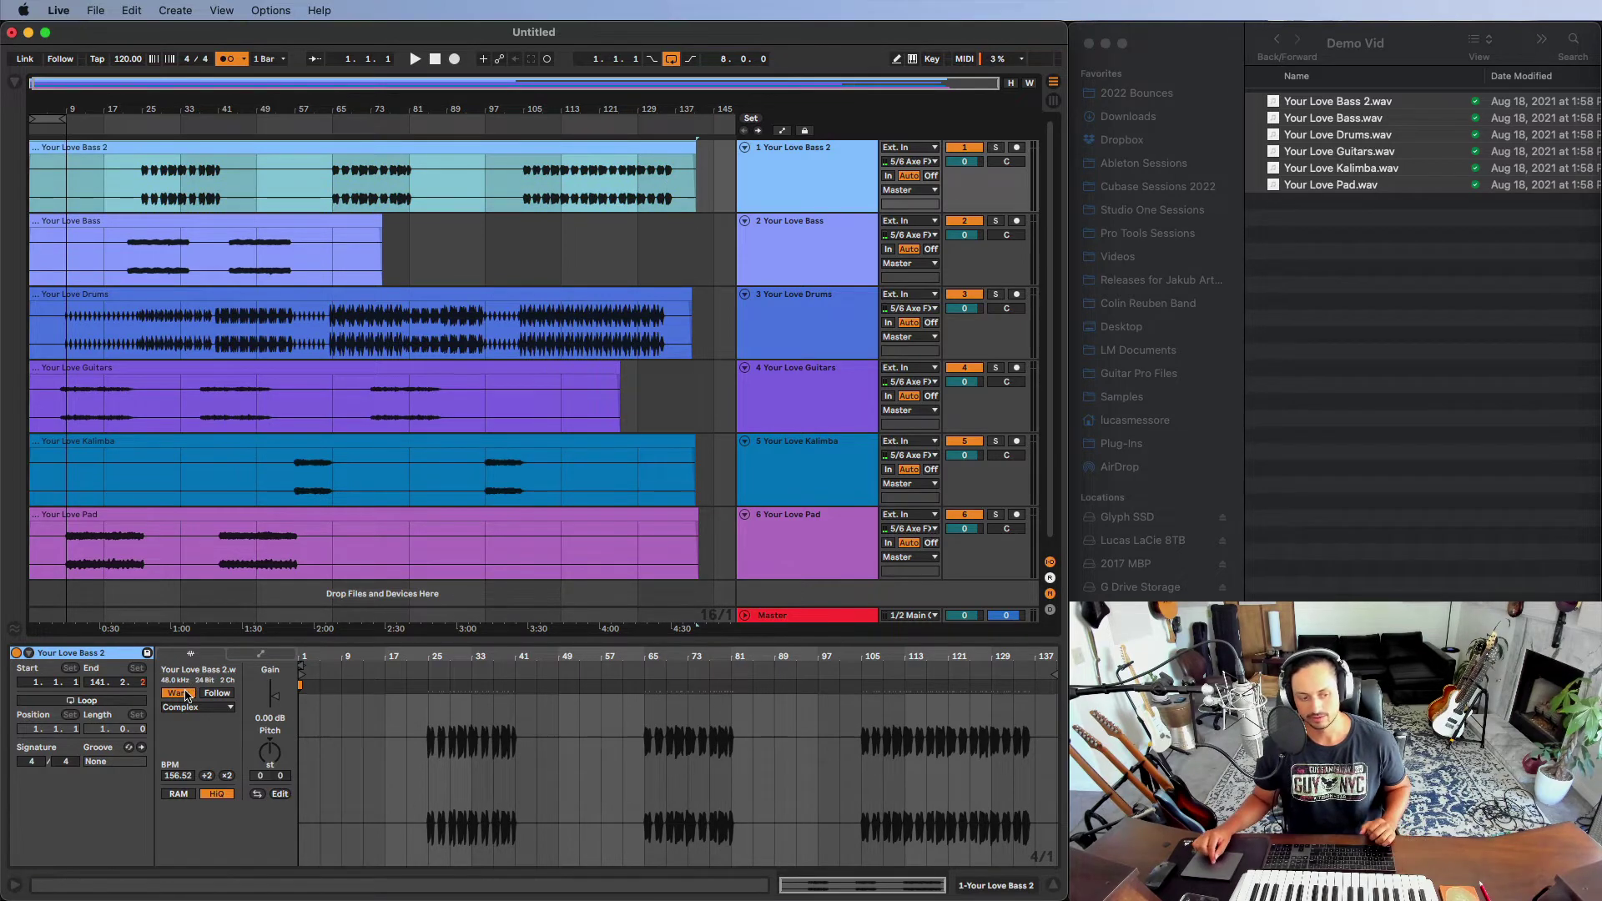
{"action": "left_click", "coordinate": [176, 693]}
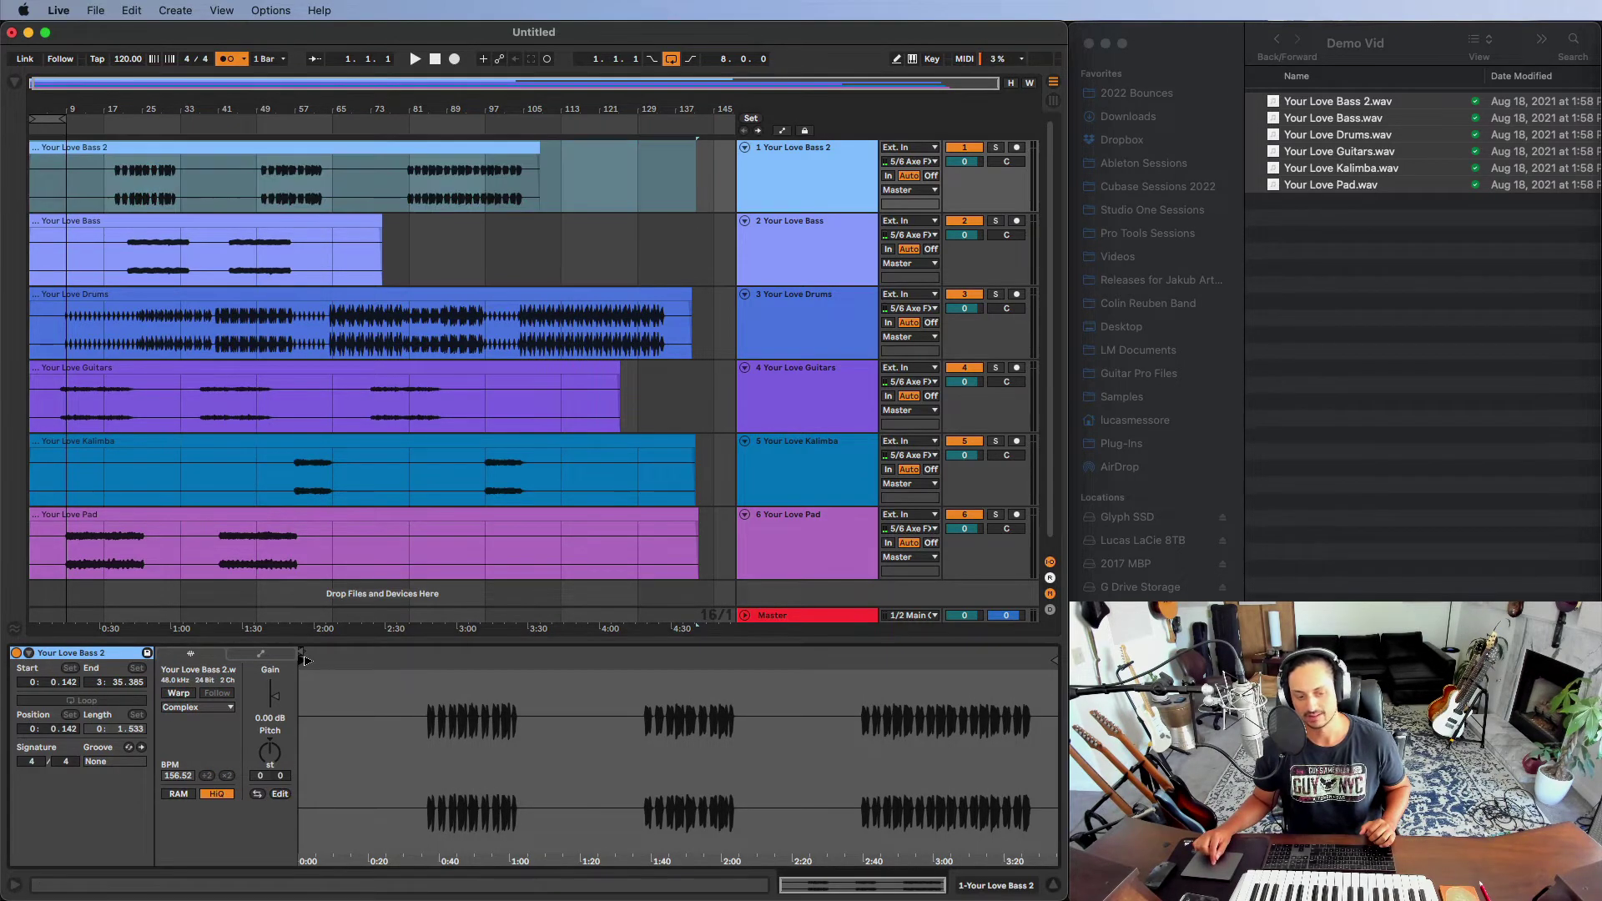
{"action": "left_click", "coordinate": [409, 261]}
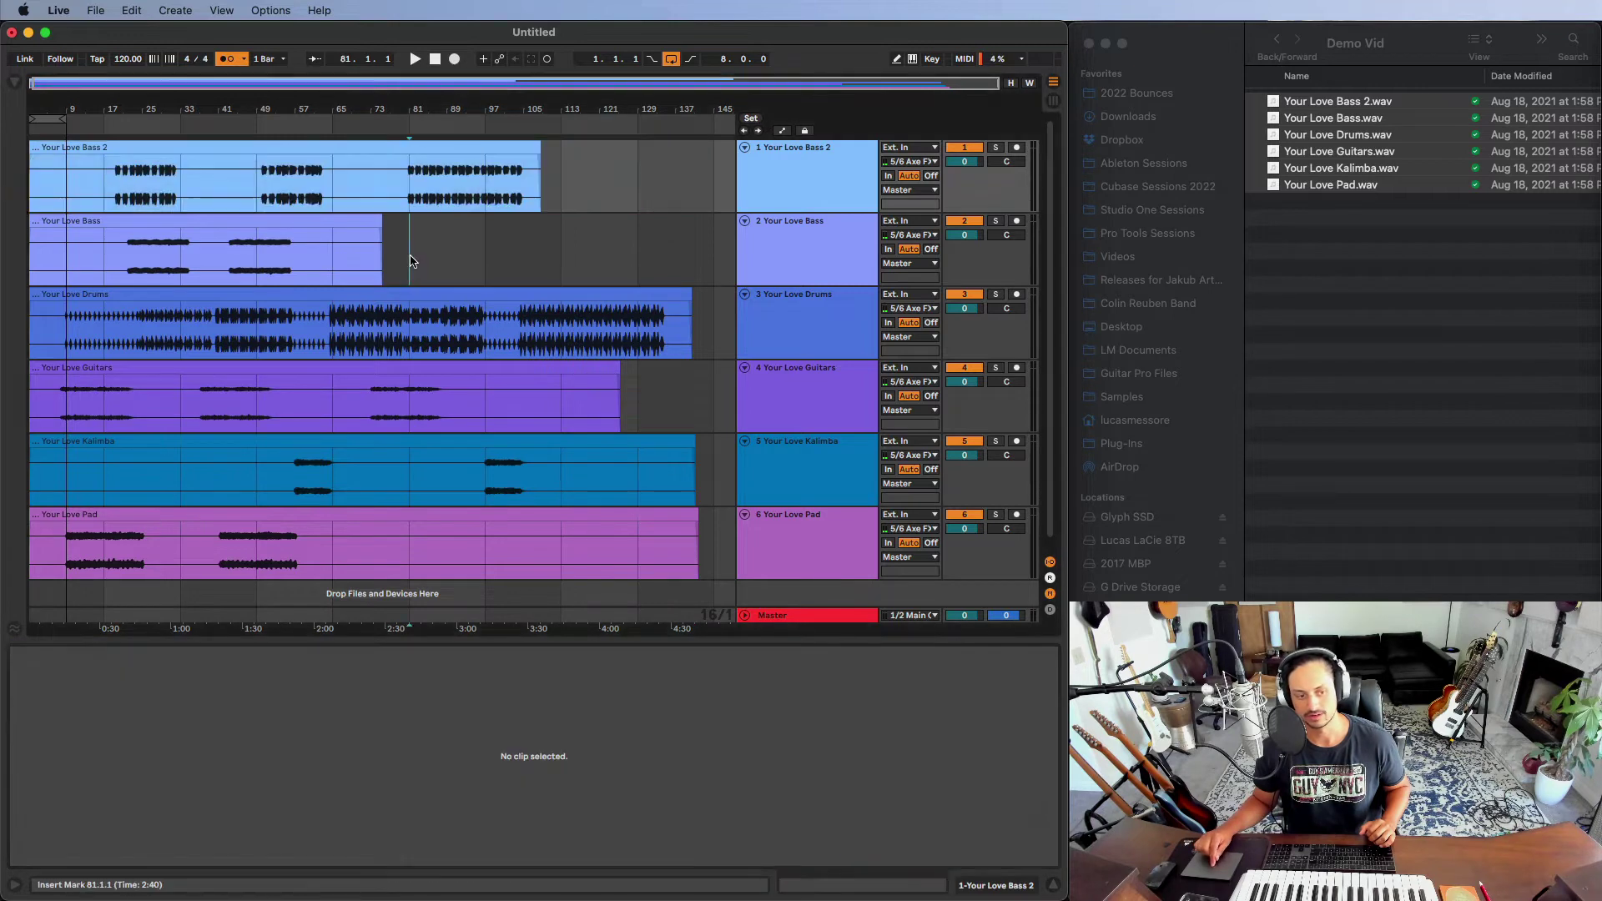
{"action": "left_click", "coordinate": [359, 250]}
{"action": "left_click", "coordinate": [194, 693]}
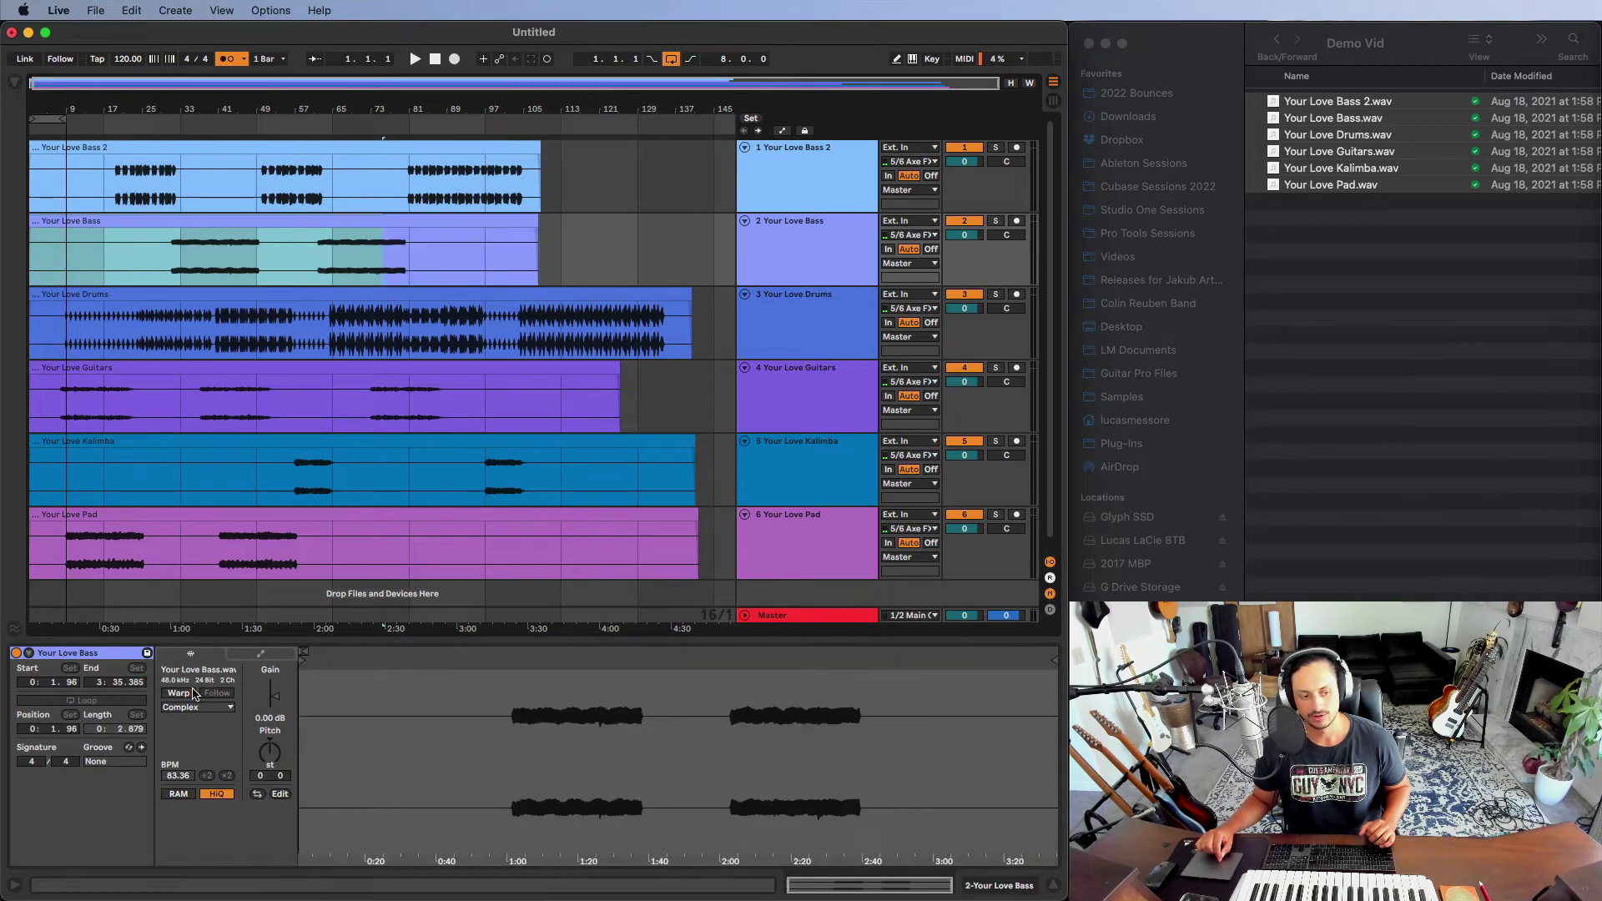
{"action": "left_click_drag", "start_coordinate": [304, 660], "coordinate": [288, 660]}
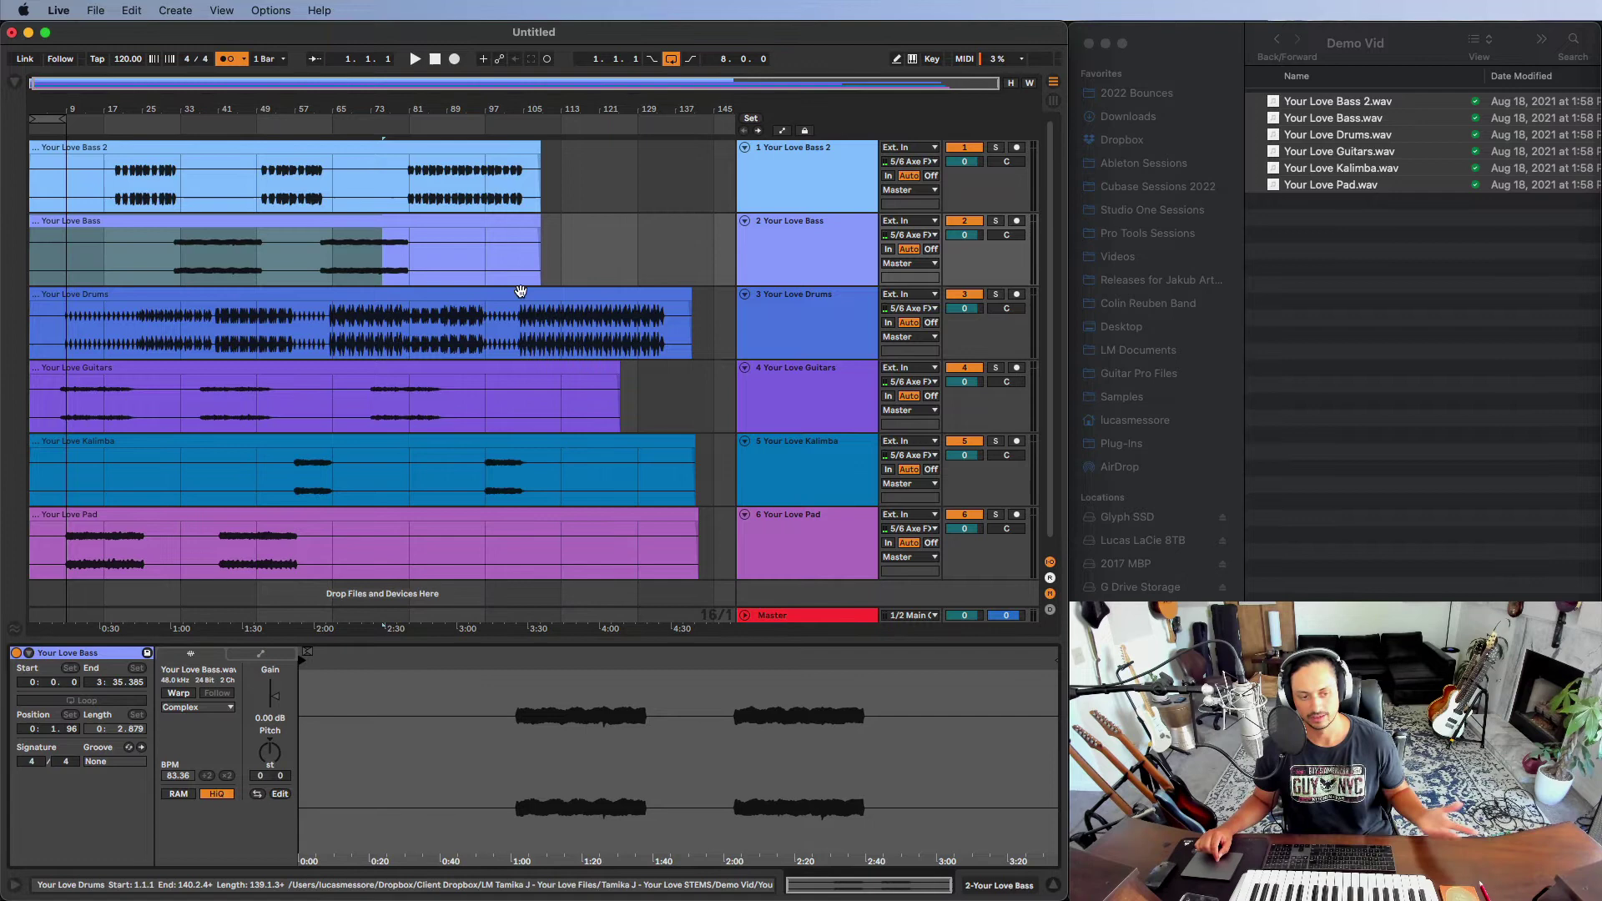
Unwarp the Drums and Guitars clips, moving the Drums start marker to the sample's beginning
{"action": "left_click", "coordinate": [520, 291]}
{"action": "left_click", "coordinate": [179, 694]}
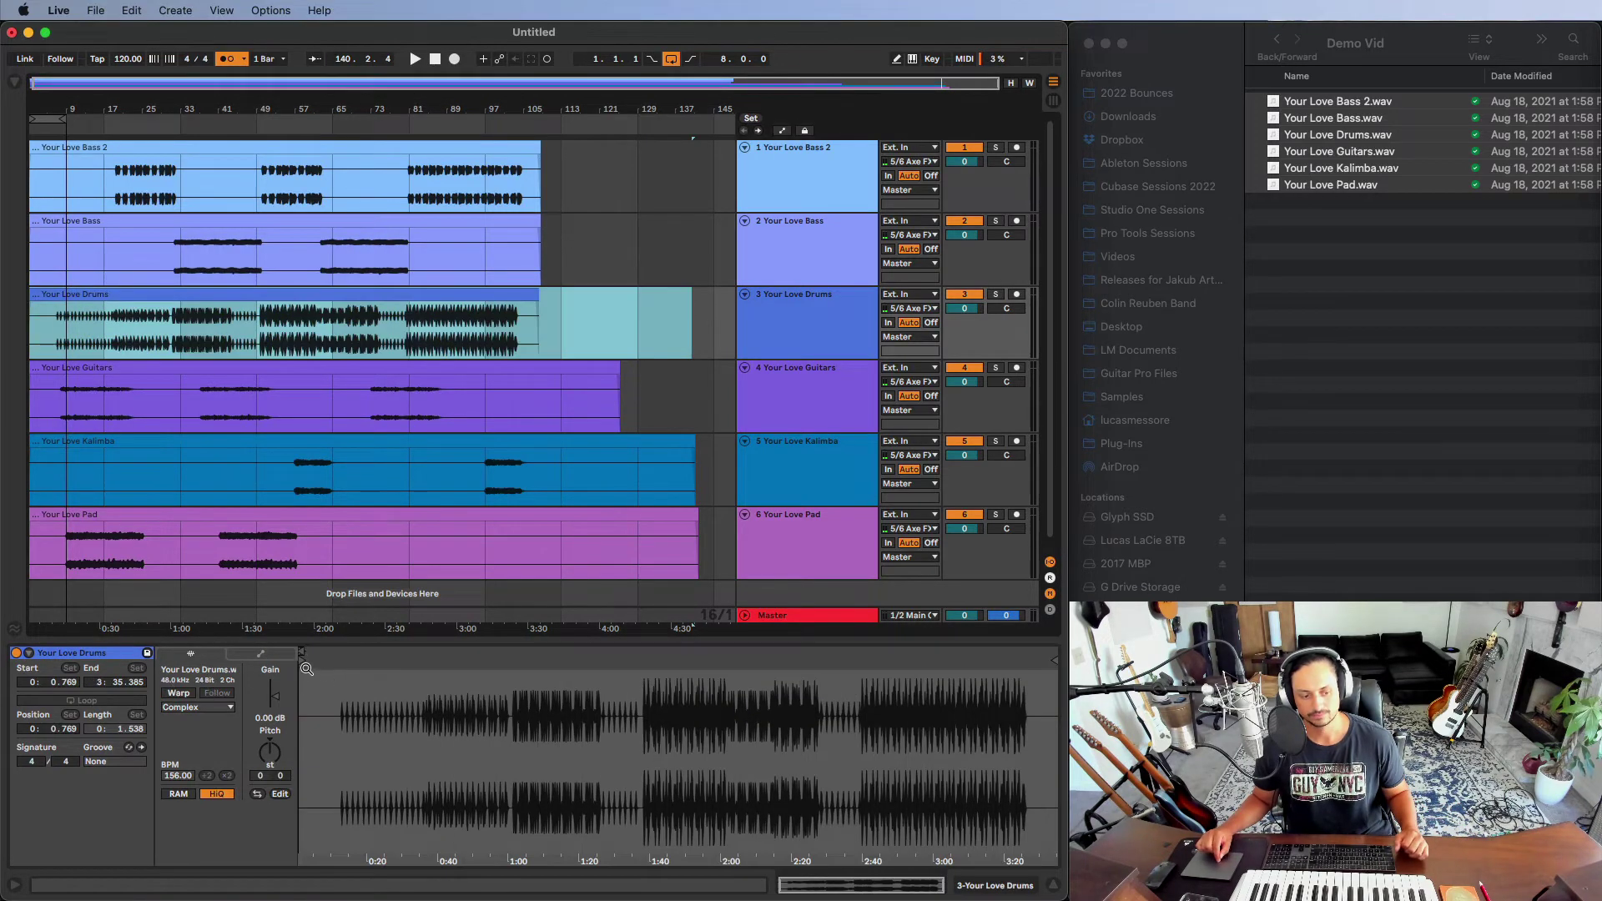
{"action": "left_click_drag", "start_coordinate": [307, 669], "coordinate": [288, 669]}
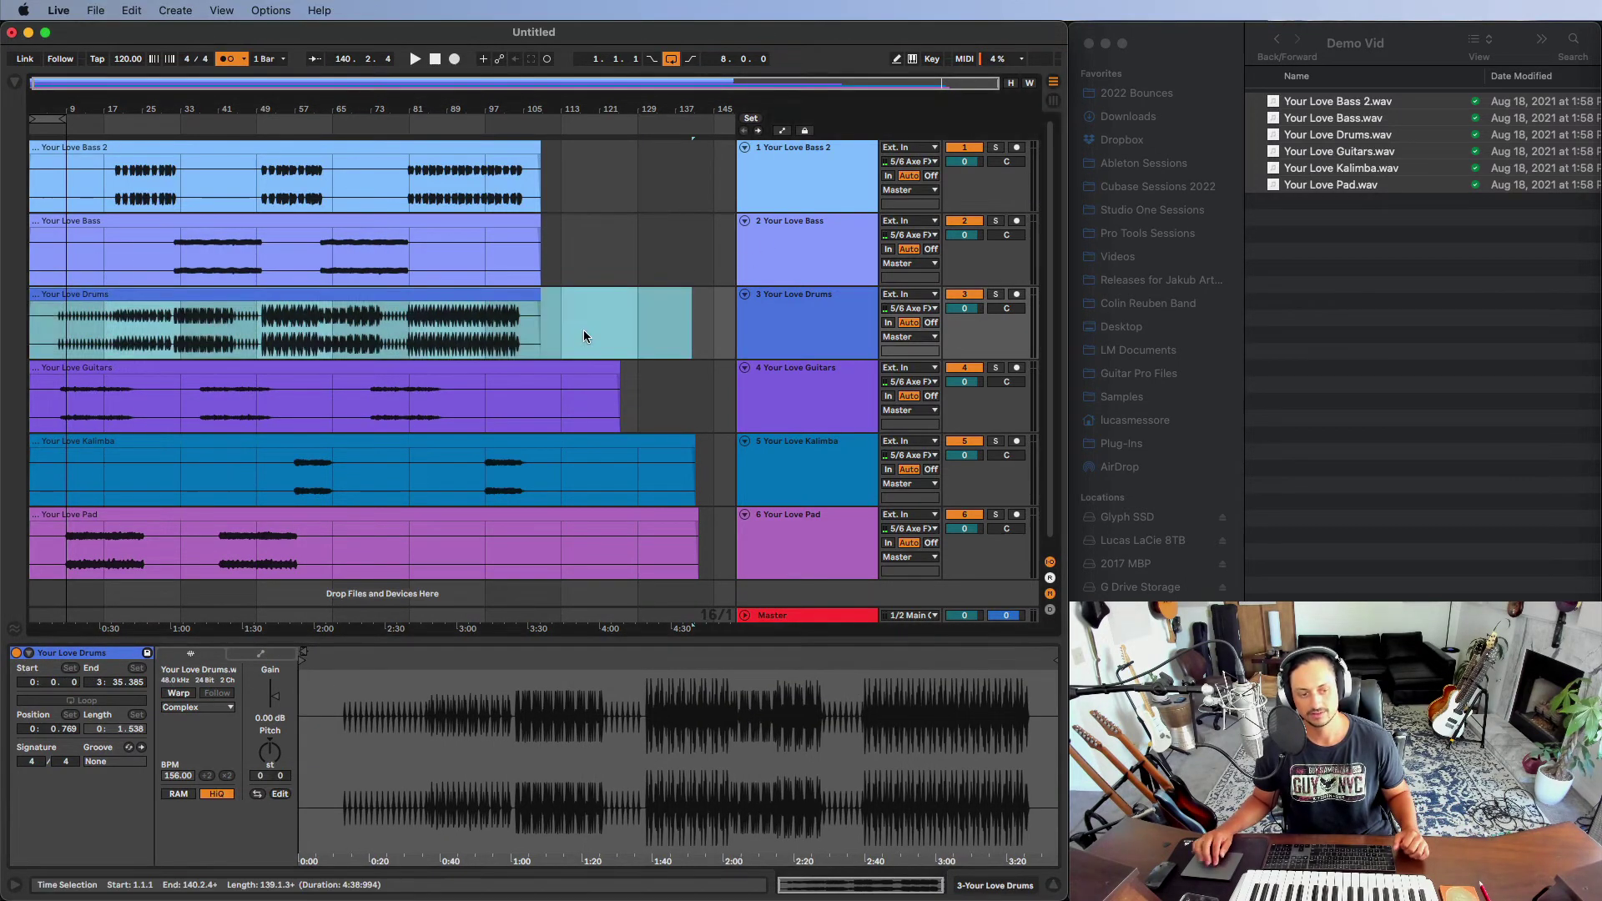
{"action": "scroll", "coordinate": [584, 336], "scroll_direction": "down", "scroll_amount": 1}
{"action": "left_click", "coordinate": [555, 352]}
{"action": "left_click", "coordinate": [179, 694]}
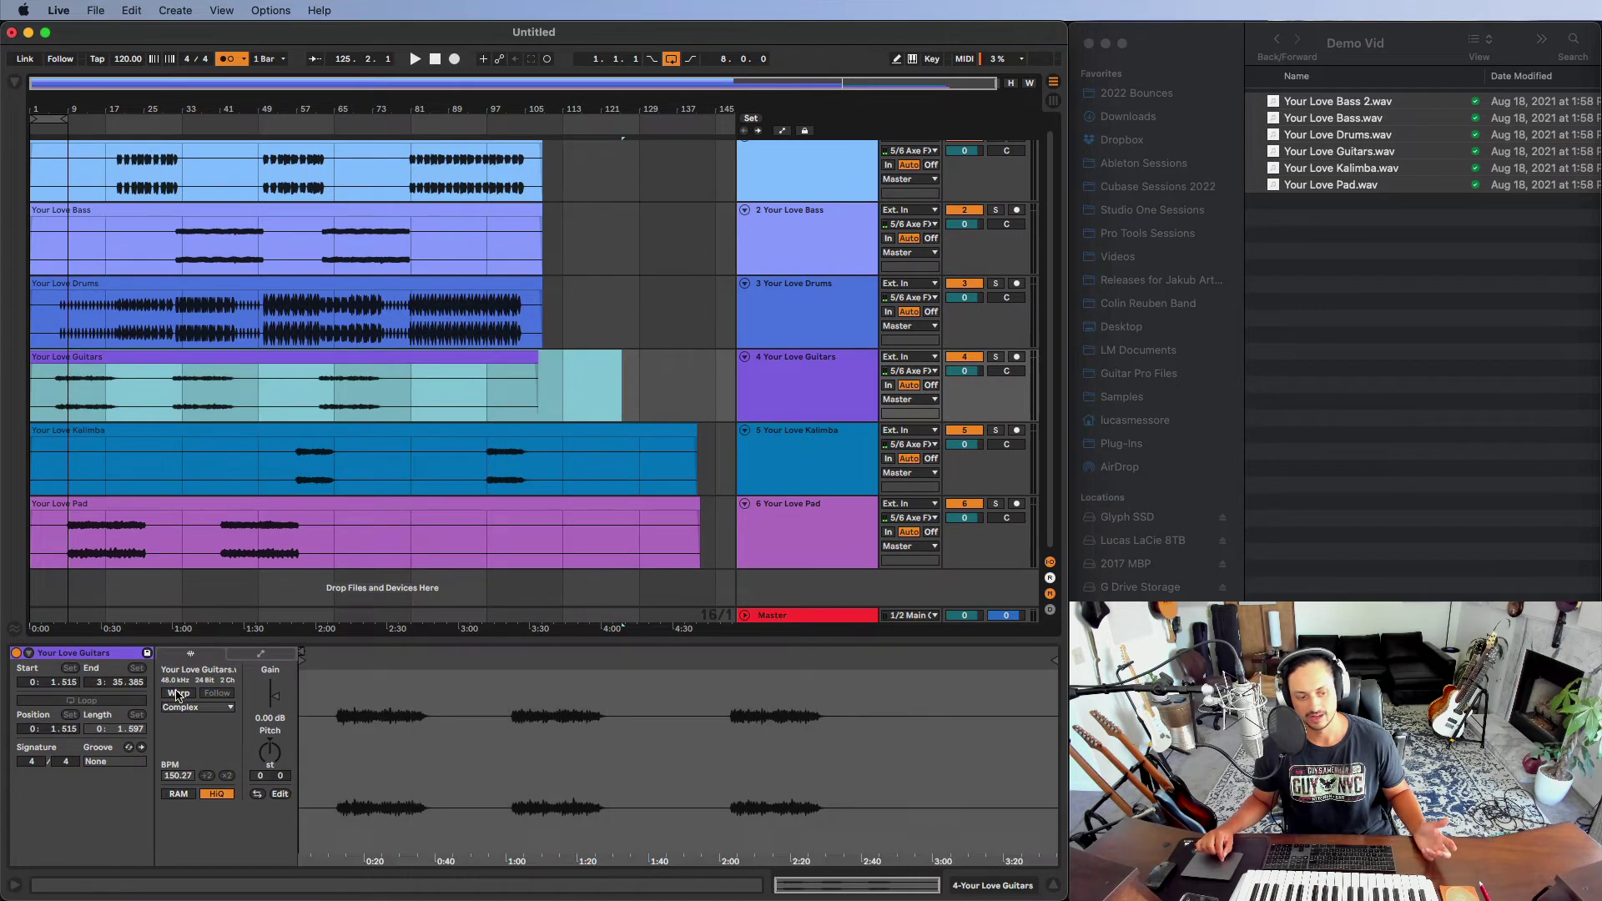
{"action": "left_click", "coordinate": [640, 288]}
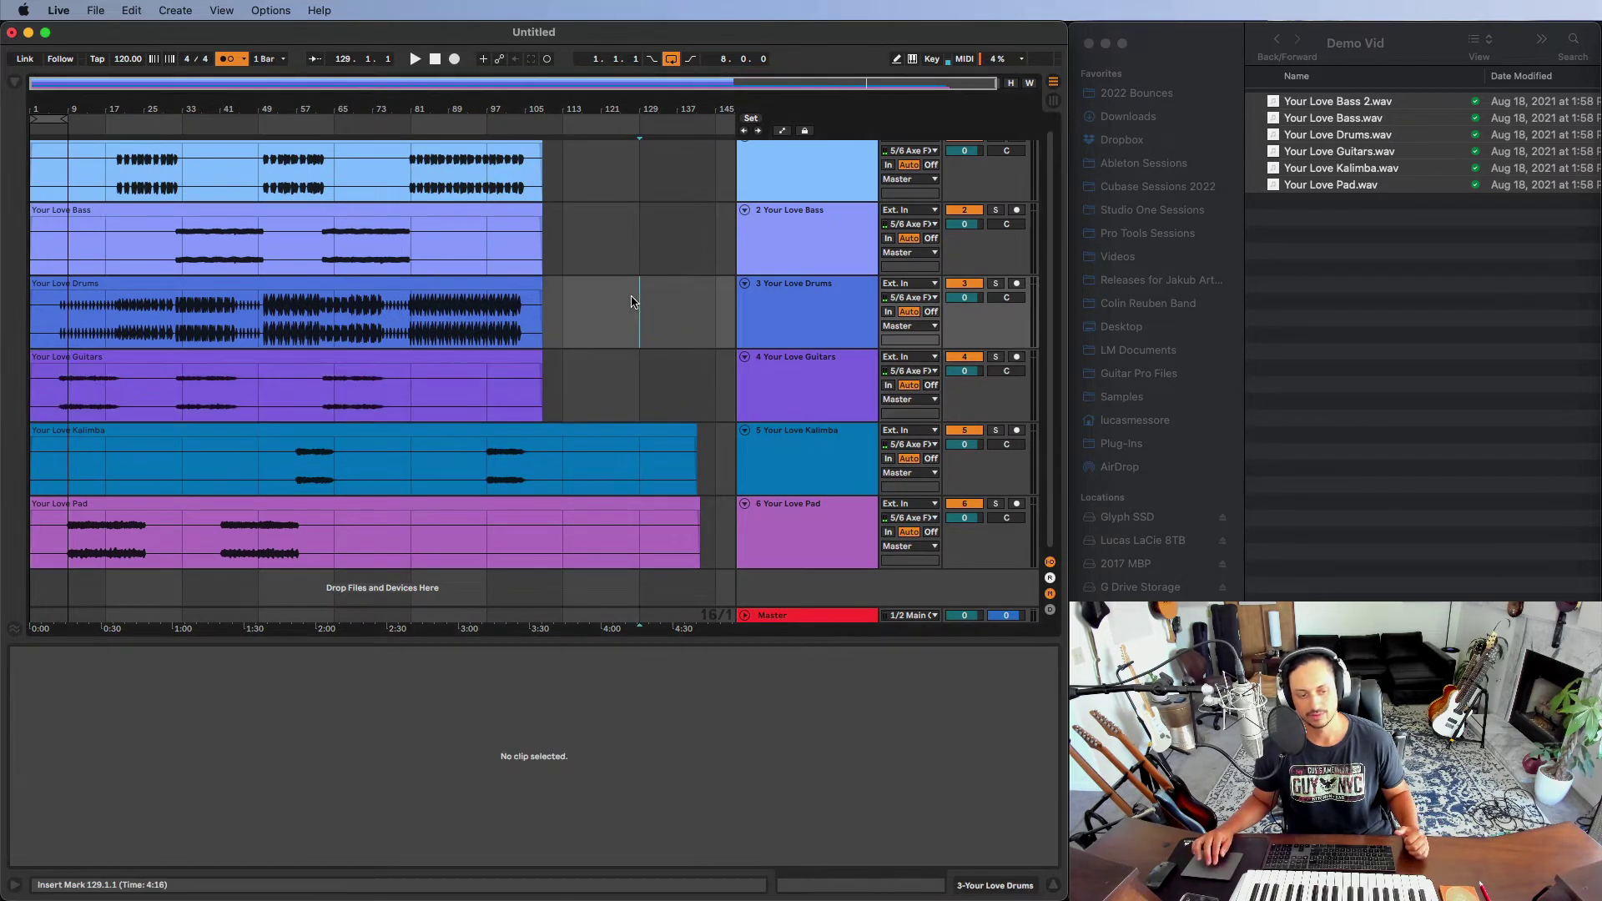
Unwarp the Kalimba and Pad clips, then select all six stem clips together
{"action": "left_click", "coordinate": [547, 429]}
{"action": "left_click", "coordinate": [179, 695]}
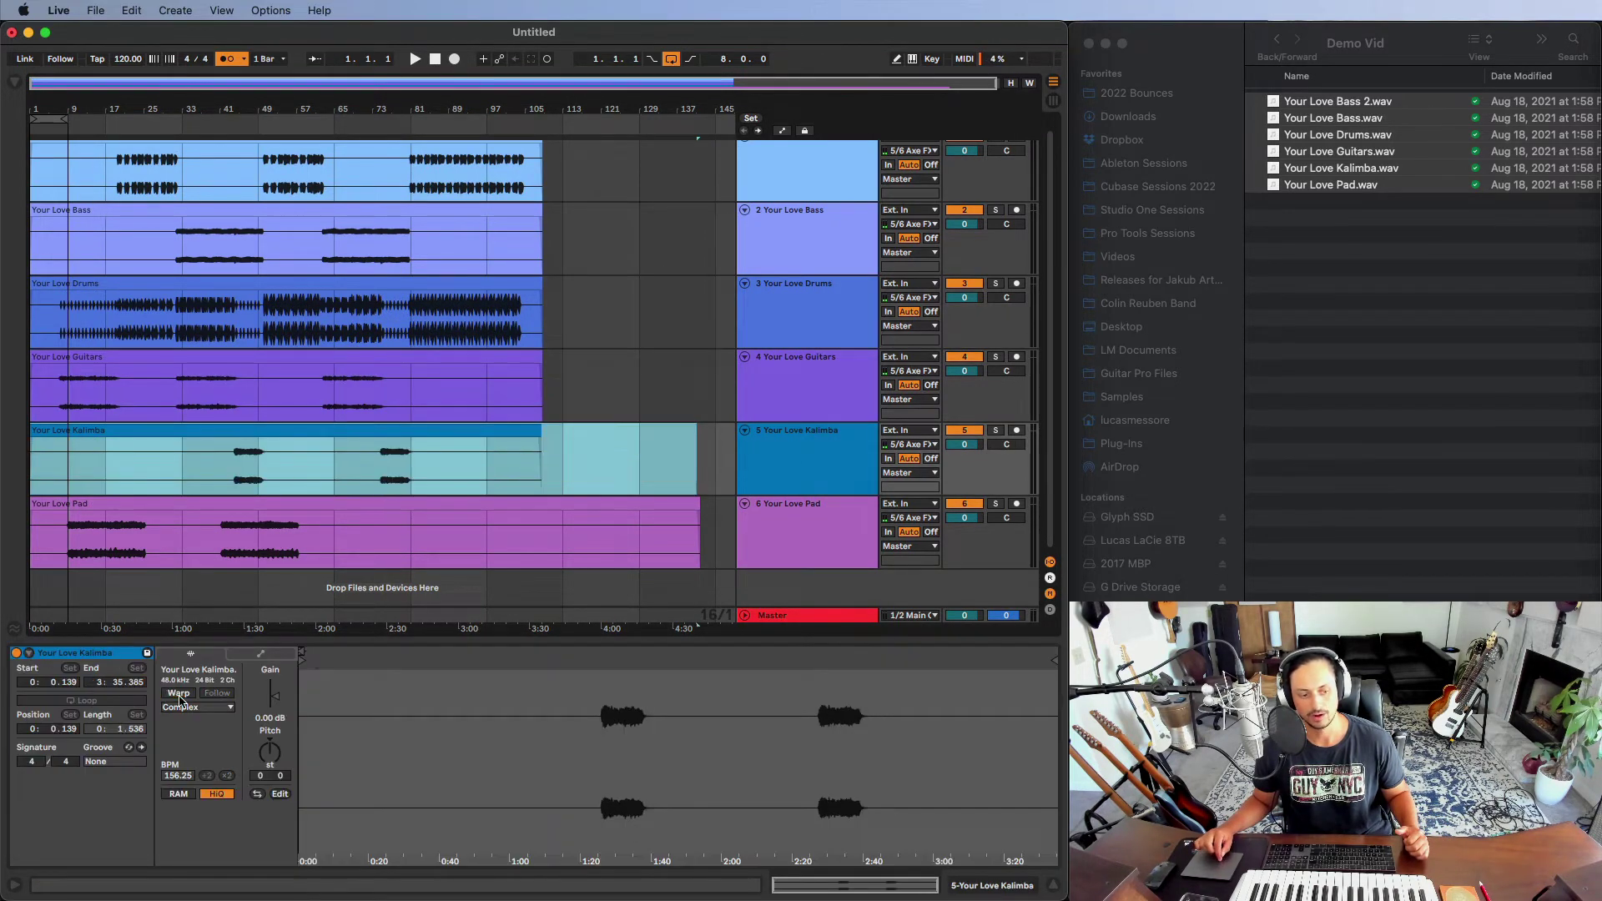
{"action": "left_click_drag", "start_coordinate": [307, 656], "coordinate": [301, 656]}
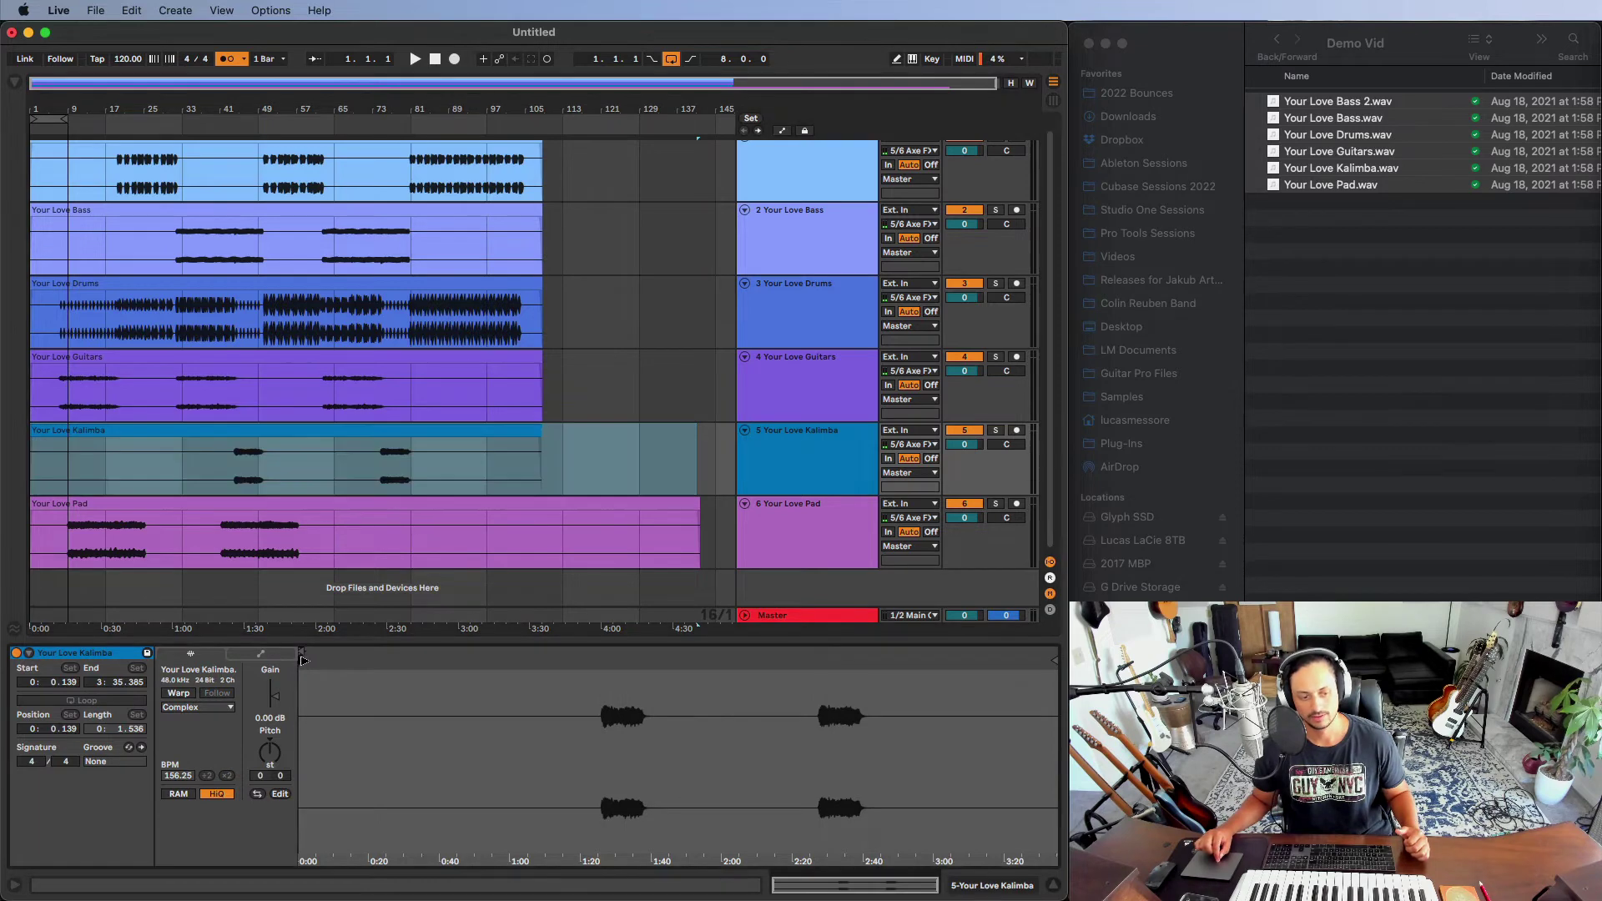
{"action": "left_click", "coordinate": [465, 509]}
{"action": "left_click", "coordinate": [179, 693]}
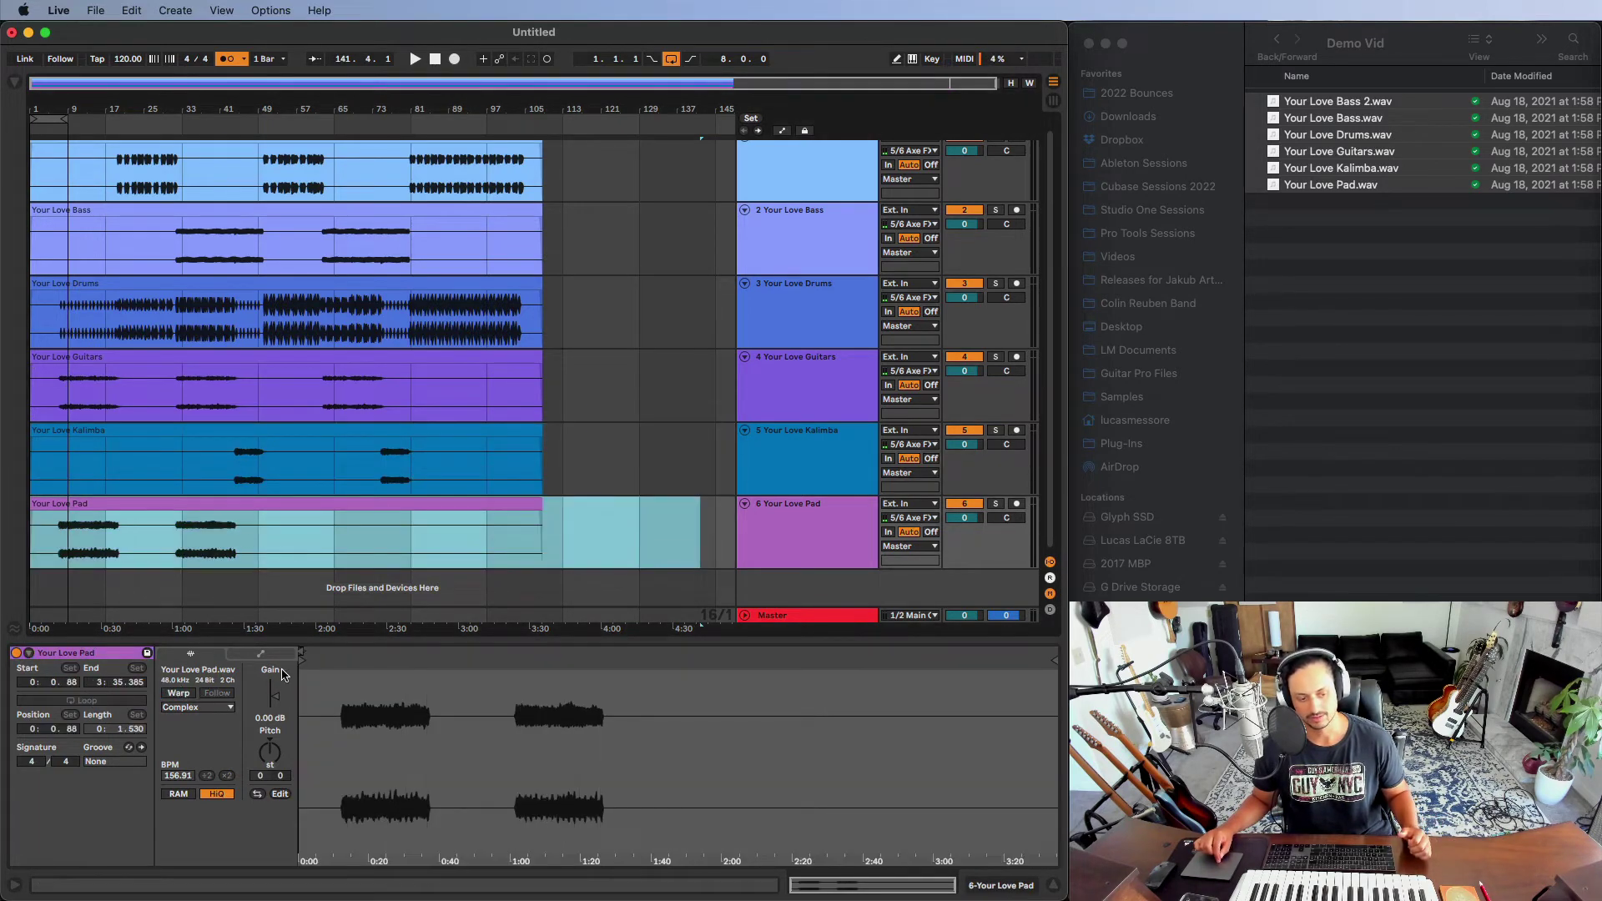
{"action": "left_click", "coordinate": [564, 322]}
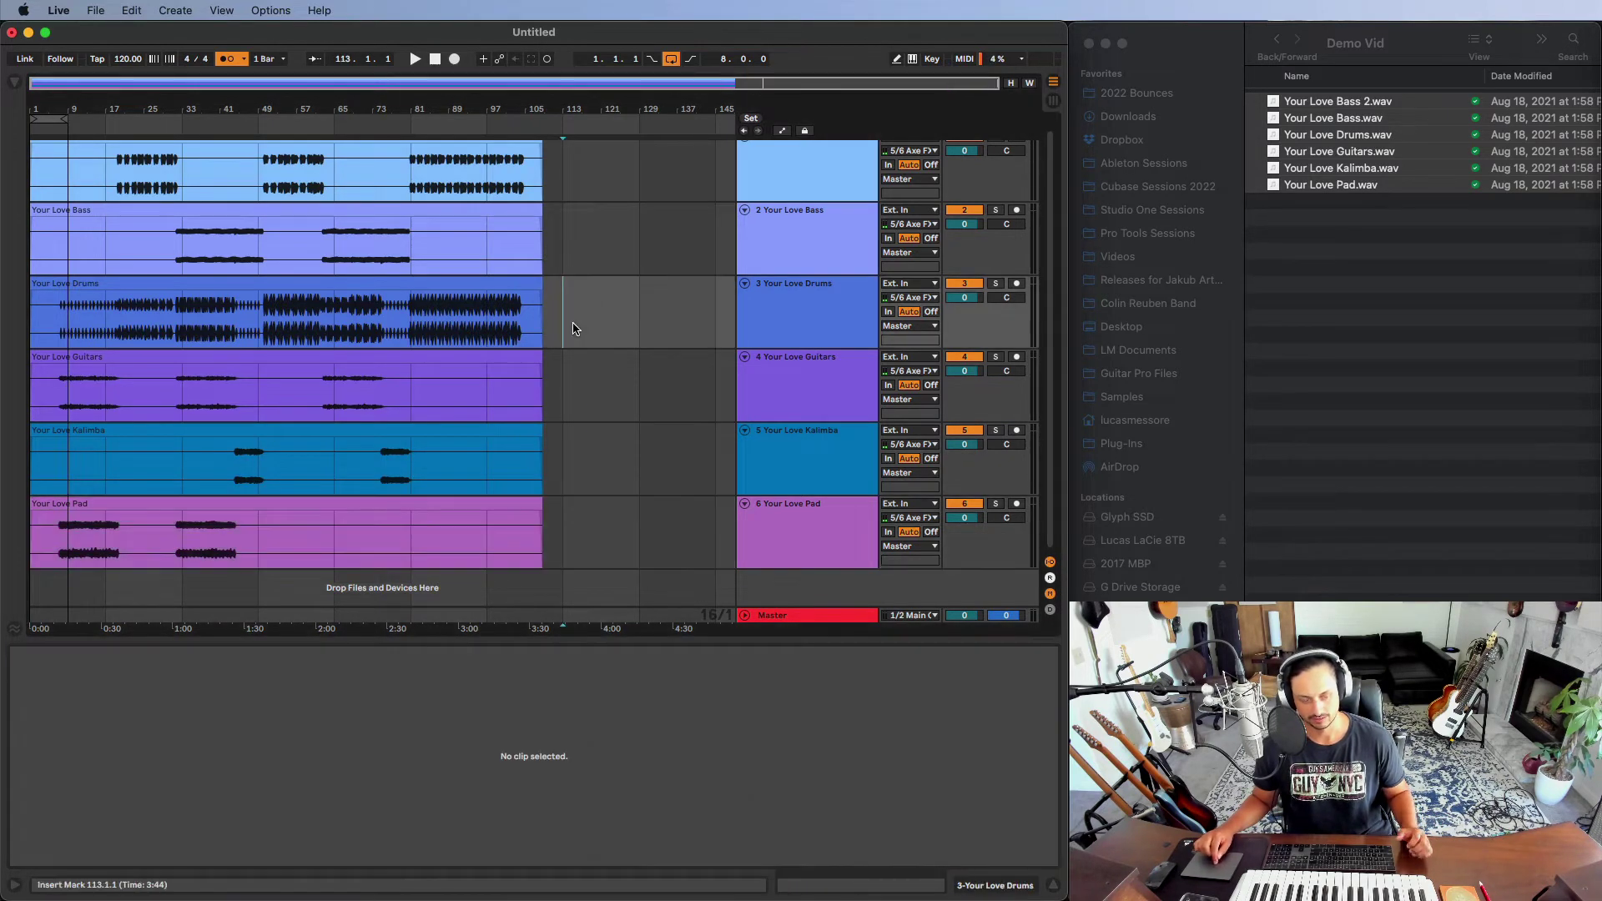
{"action": "left_click", "coordinate": [442, 501]}
{"action": "scroll", "coordinate": [376, 334], "scroll_direction": "up", "scroll_amount": 1}
{"action": "left_click", "coordinate": [326, 167], "text": "shift"}
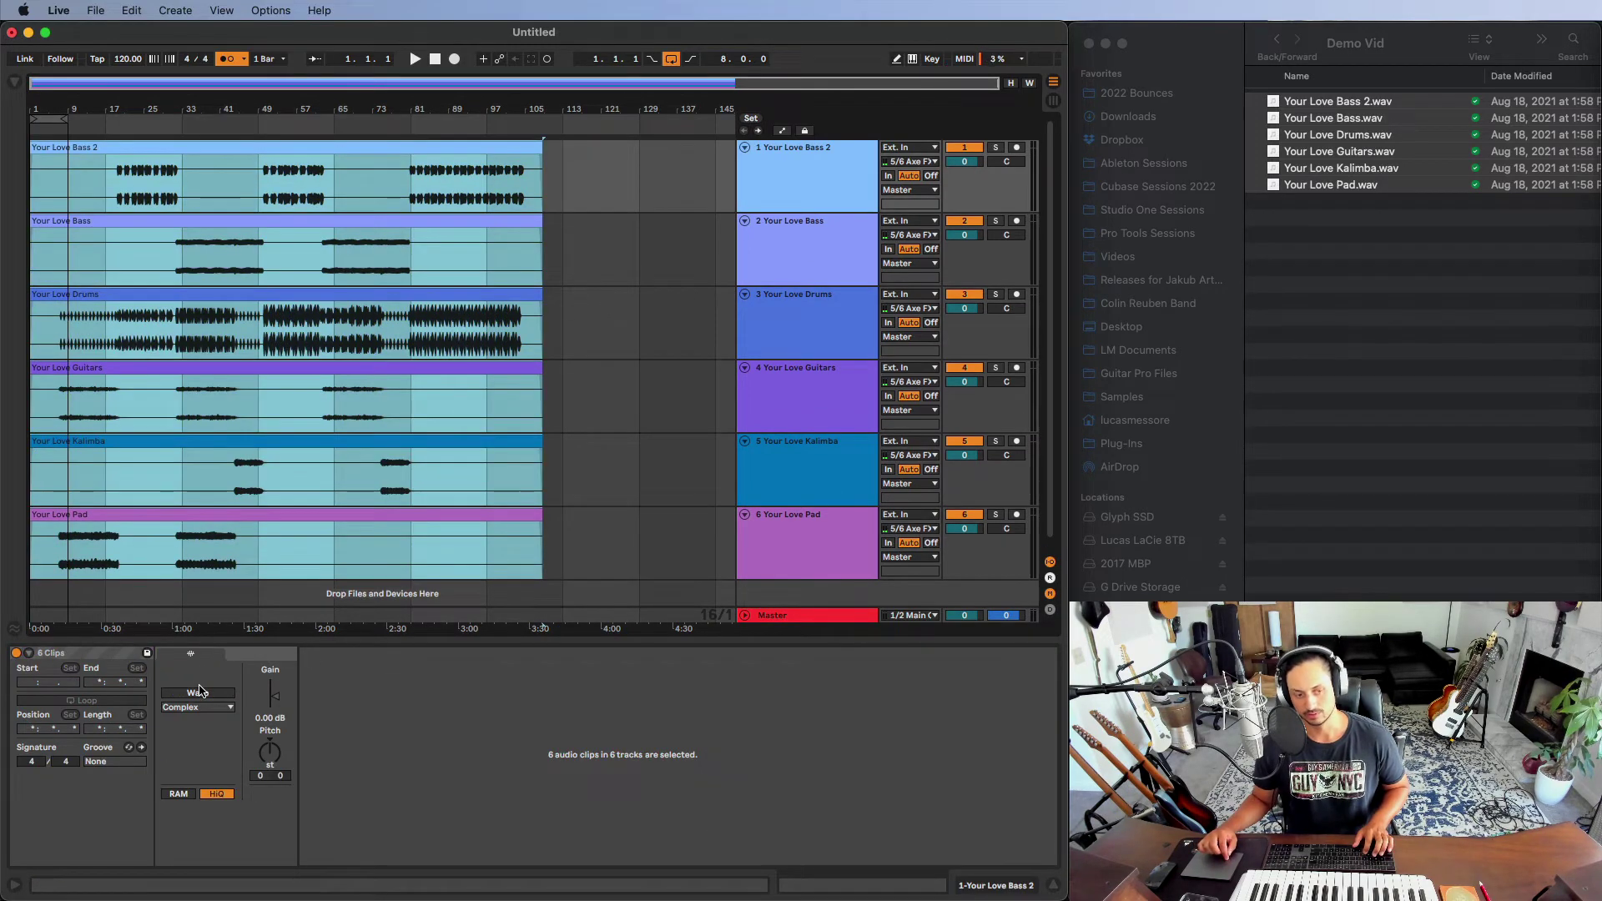
{"action": "left_click", "coordinate": [565, 407]}
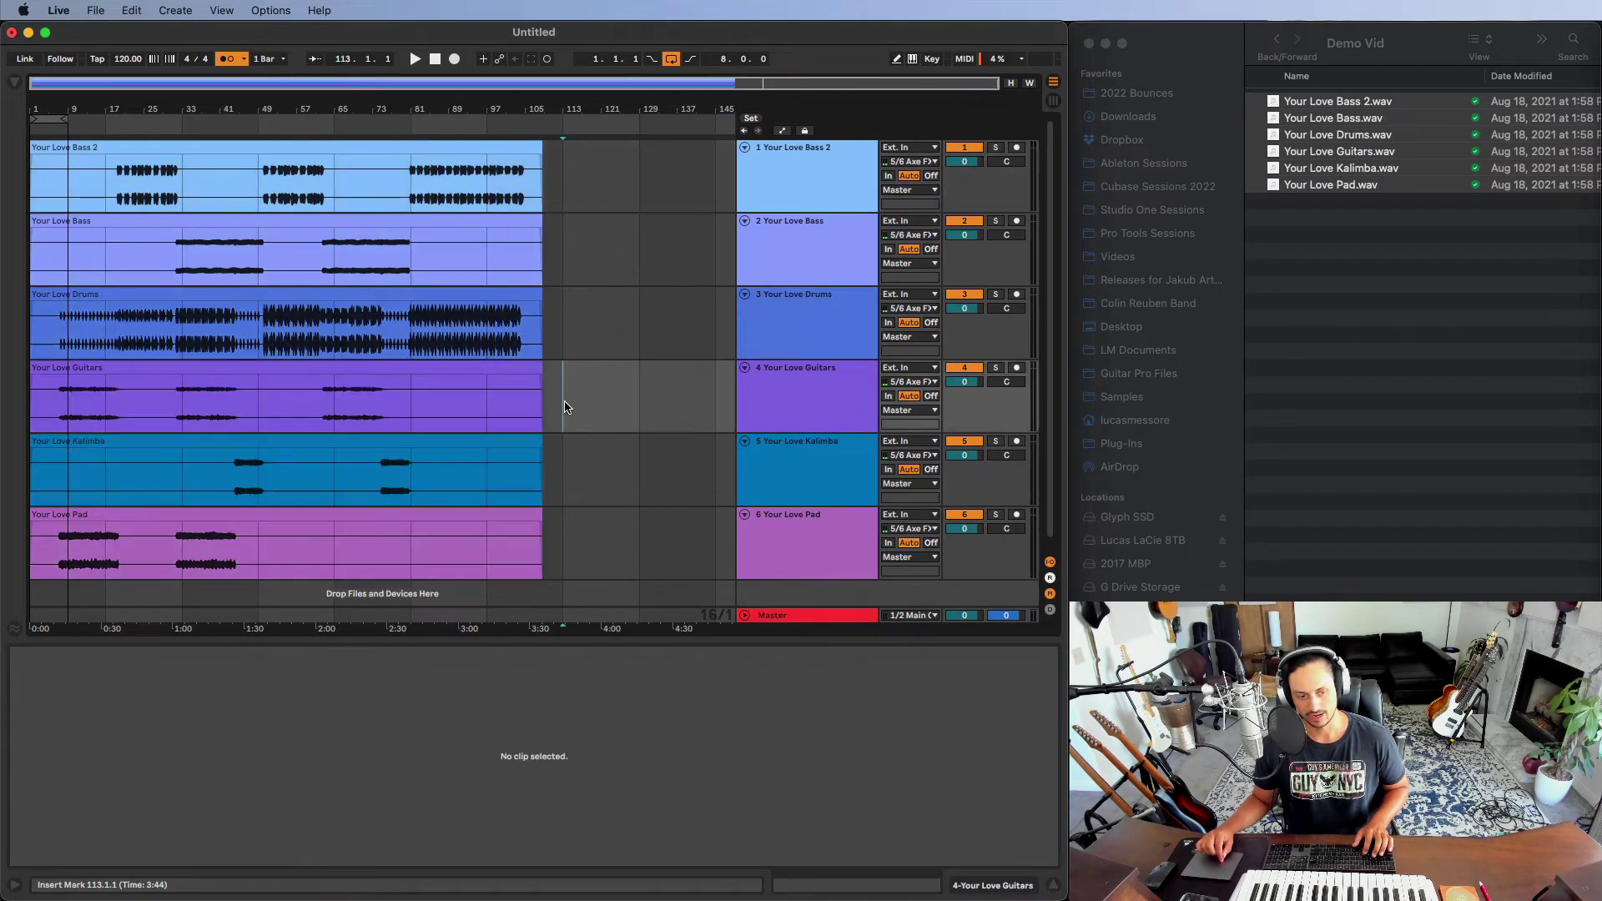
{"action": "left_click", "coordinate": [221, 147]}
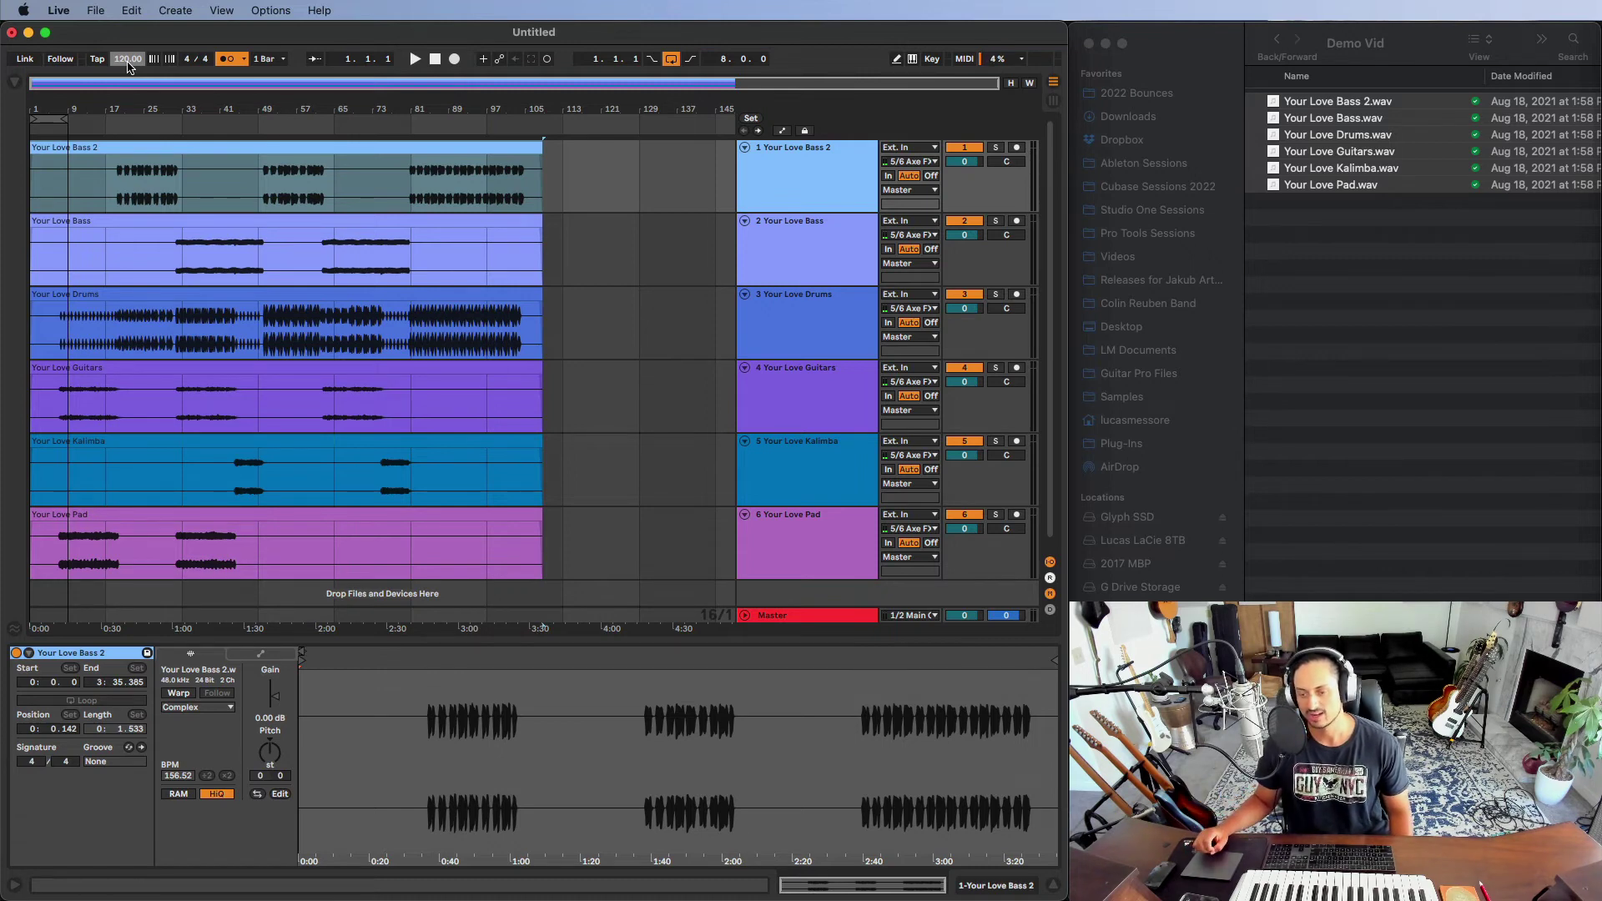
Check the detected tempo of the Bass 2 and Kalimba clips
{"action": "left_click", "coordinate": [606, 168]}
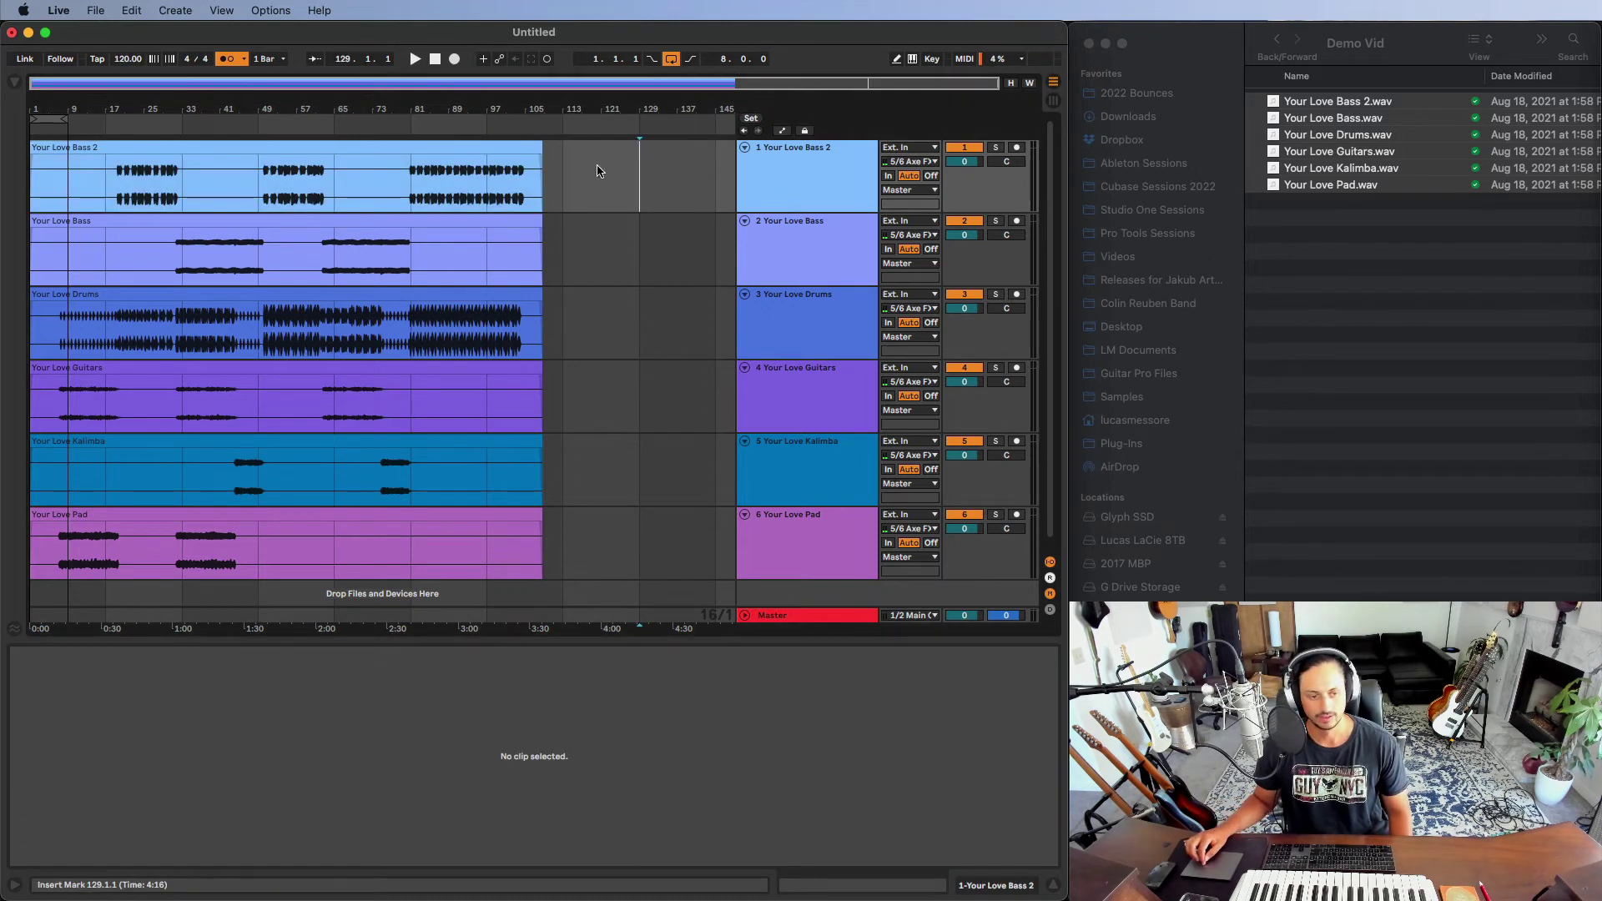
{"action": "left_click", "coordinate": [525, 149]}
{"action": "scroll", "coordinate": [526, 184], "scroll_direction": "down", "scroll_amount": 1}
{"action": "left_click", "coordinate": [478, 441]}
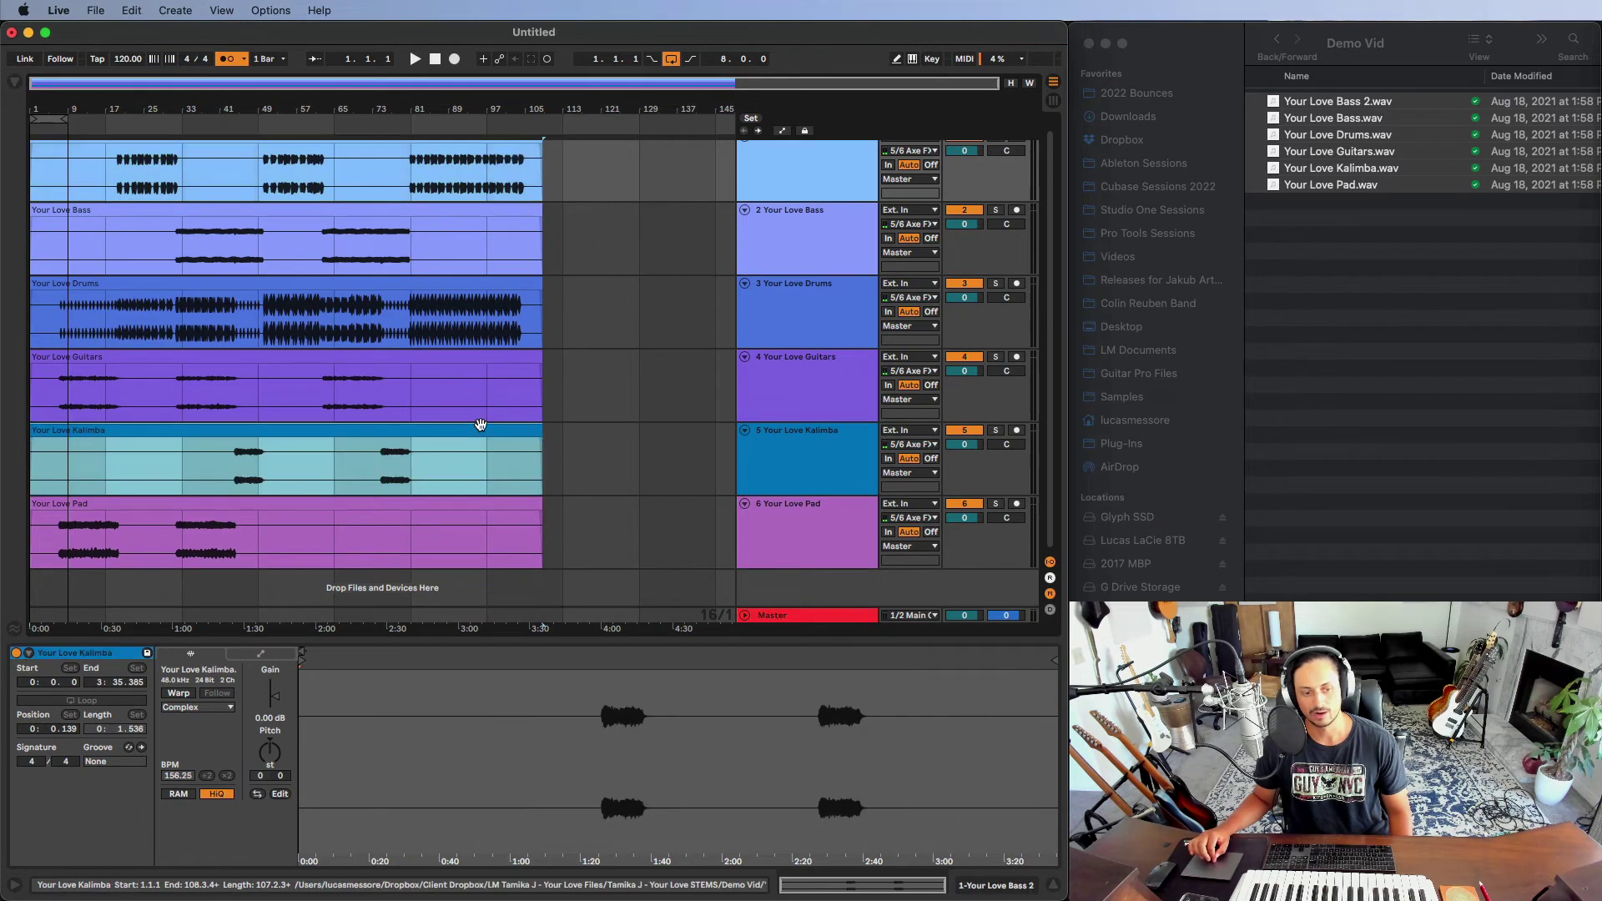
Enter 156 in the transport tempo field so the set runs at 156.00 BPM
{"action": "left_click", "coordinate": [116, 60]}
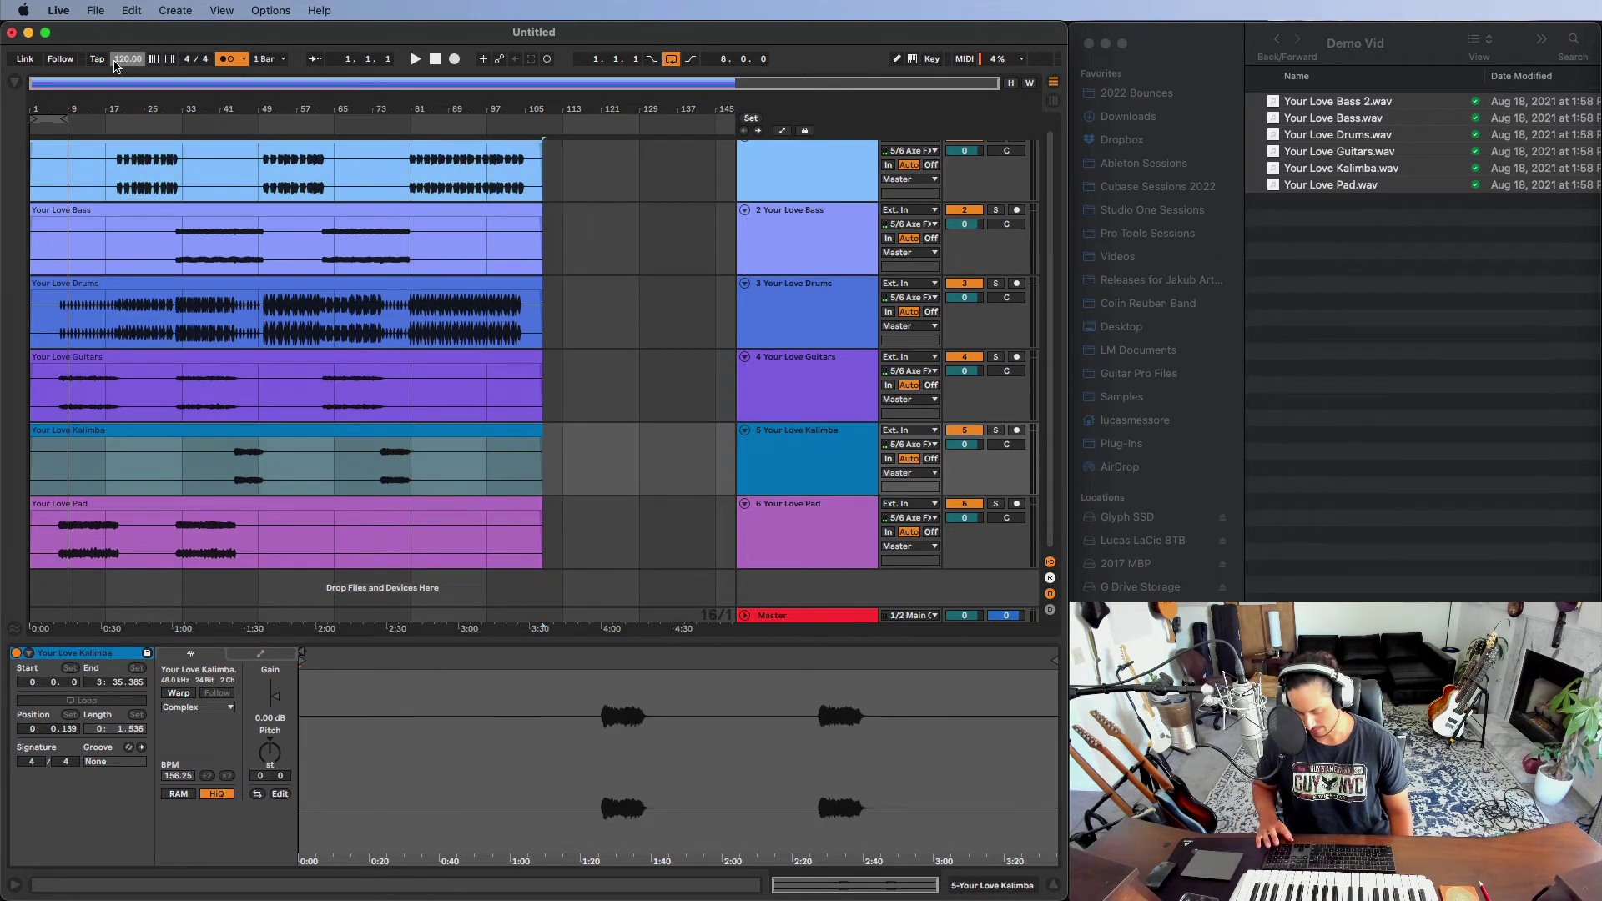
{"action": "type", "text": "156"}
{"action": "key", "text": "Return"}
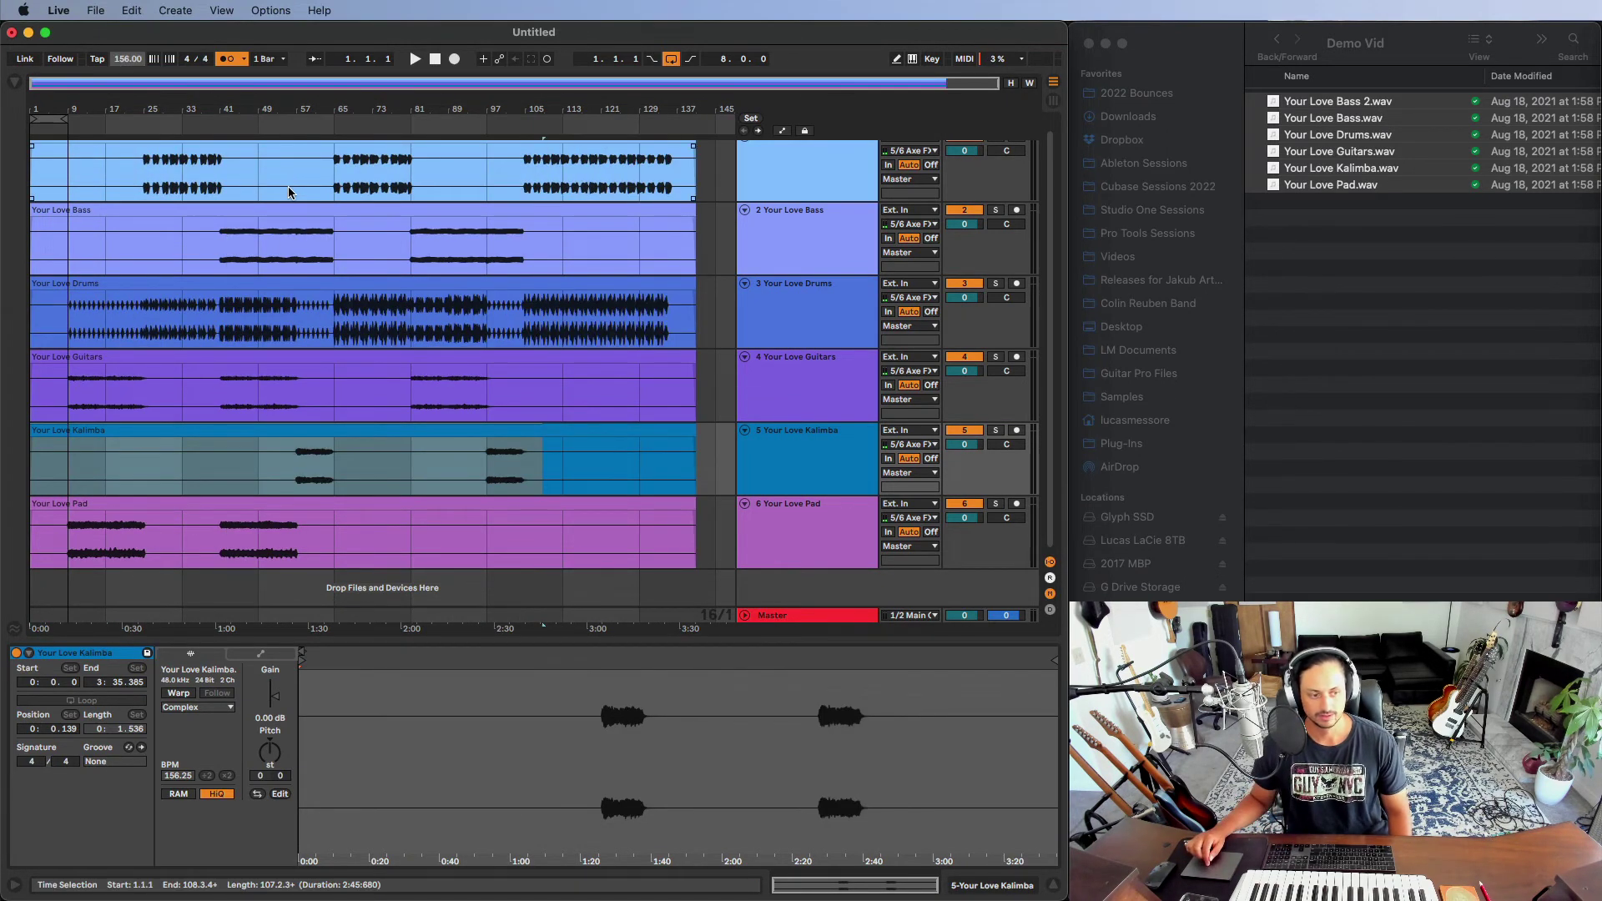
{"action": "left_click", "coordinate": [755, 242]}
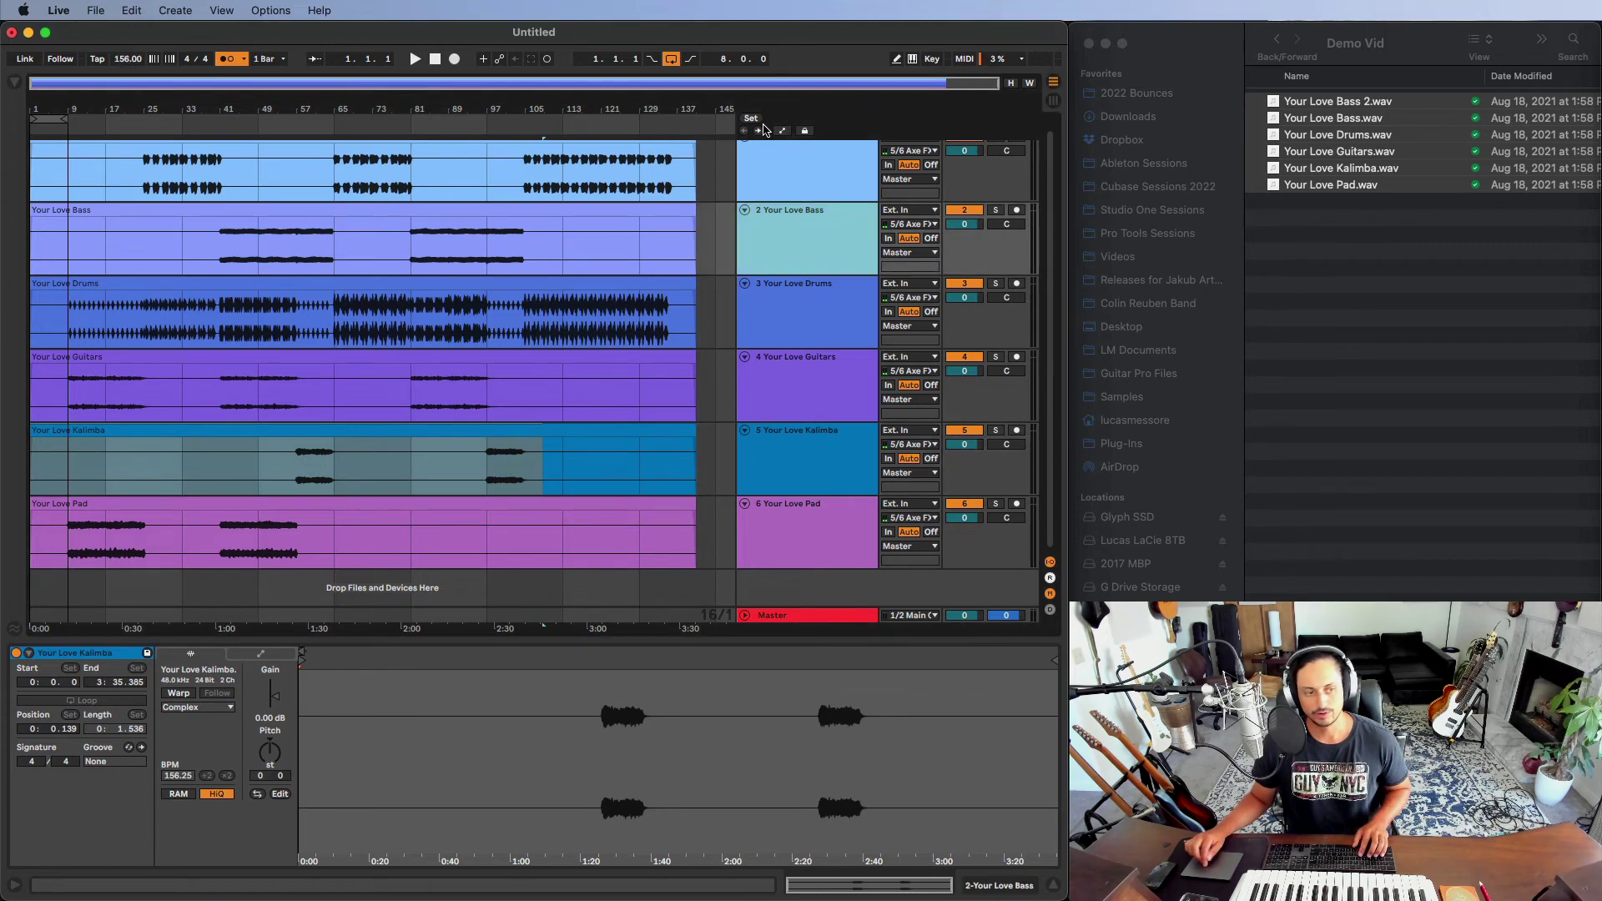
{"action": "key", "text": "super+comma"}
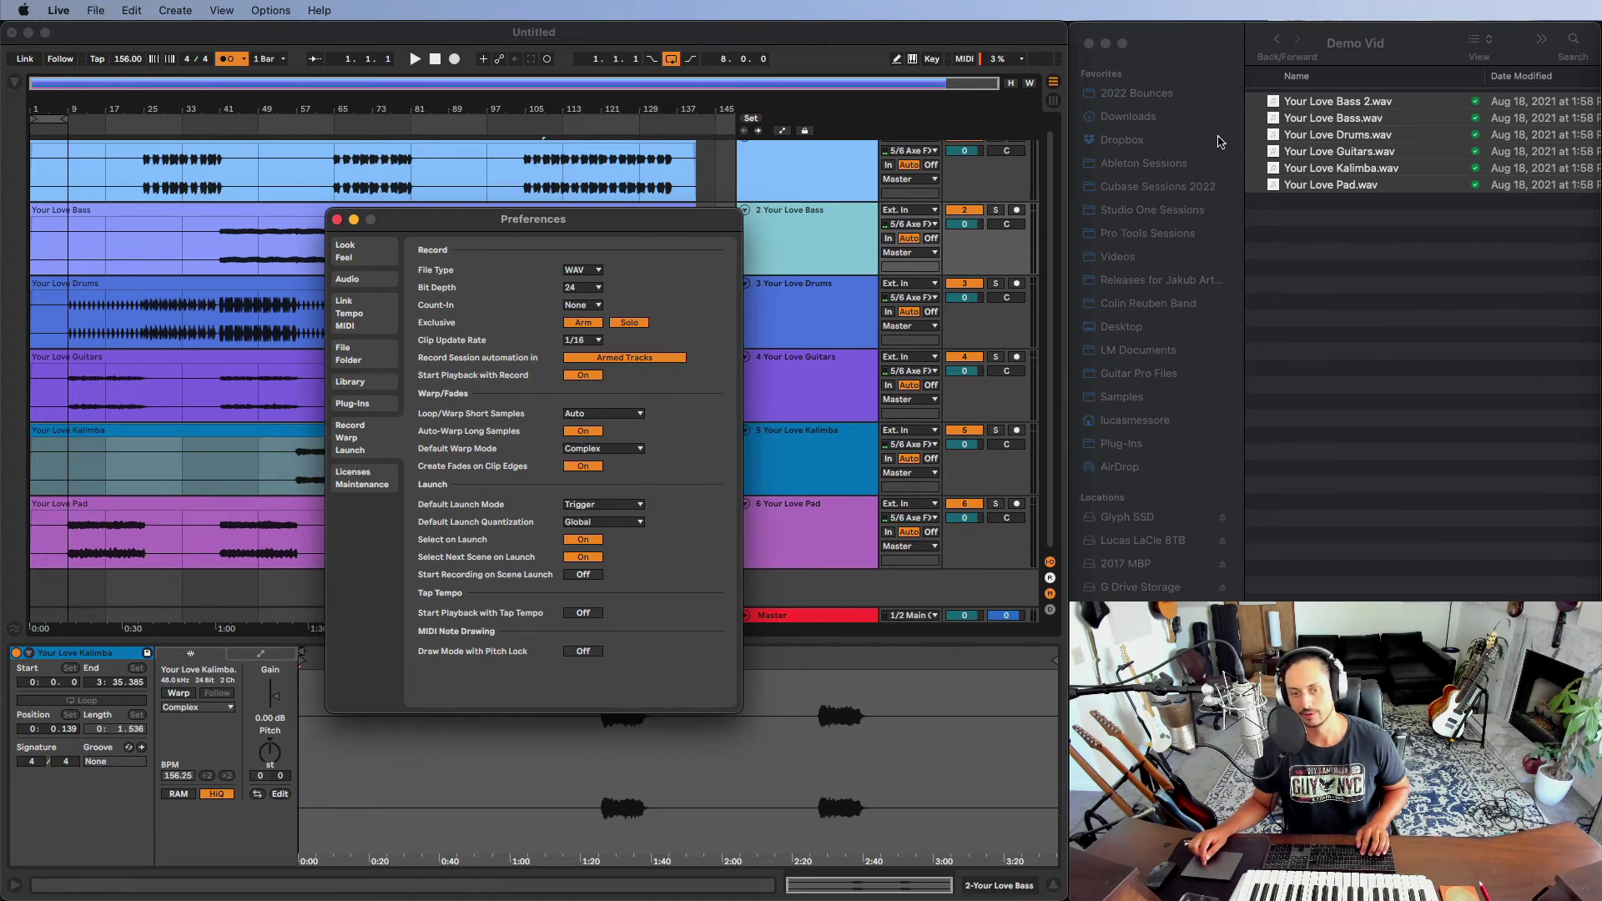
{"action": "left_click", "coordinate": [337, 221]}
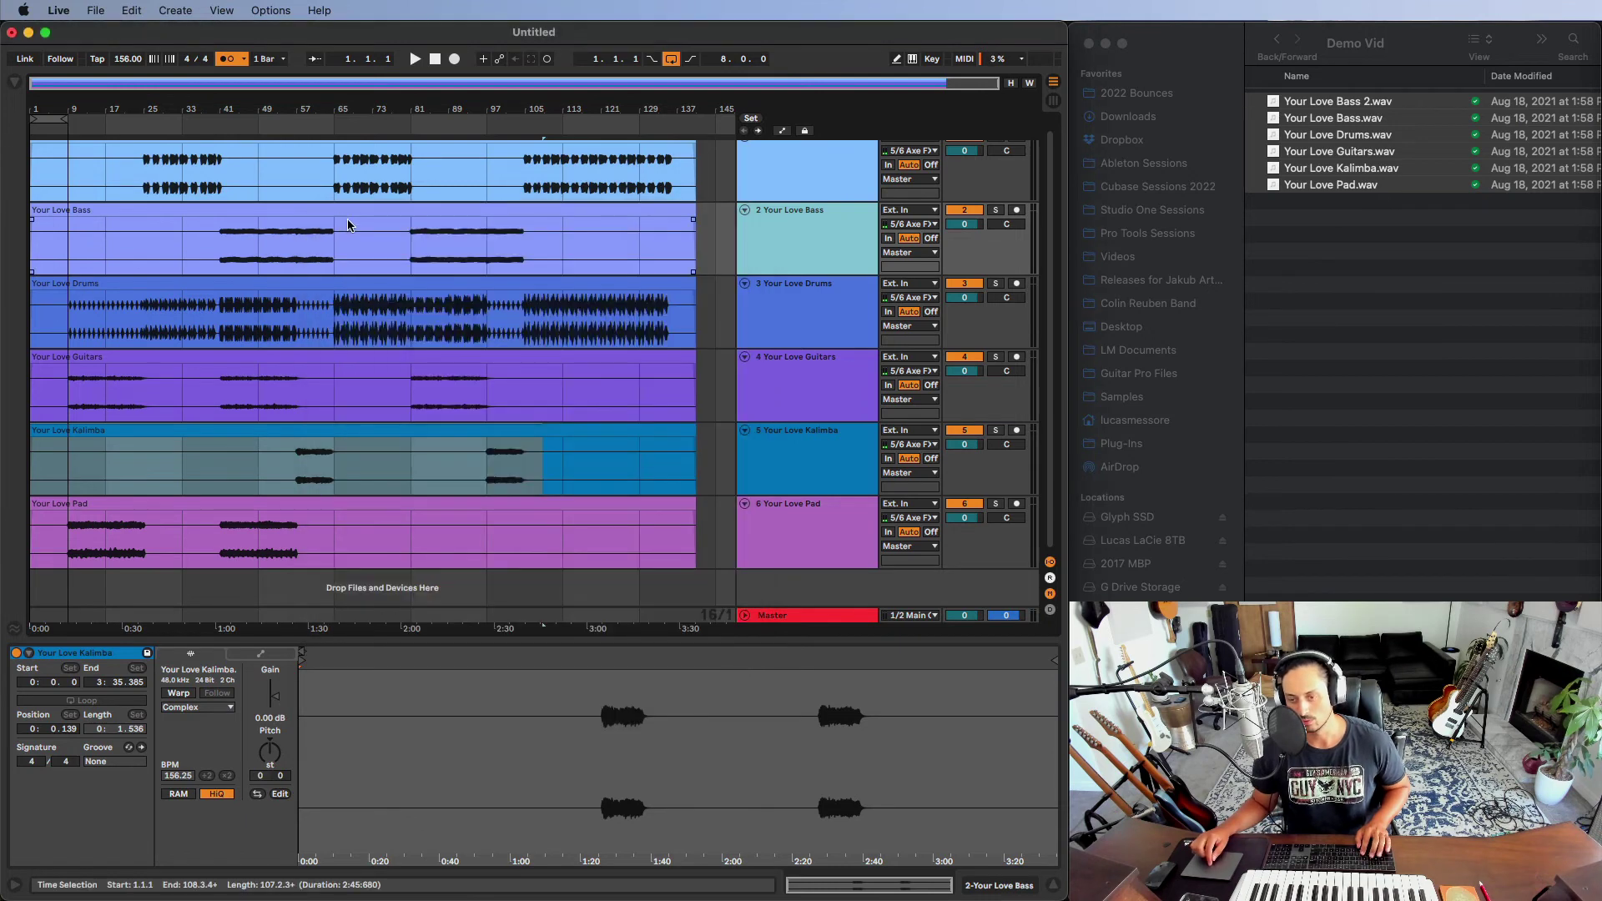
{"action": "scroll", "coordinate": [517, 307], "scroll_direction": "up", "scroll_amount": 1}
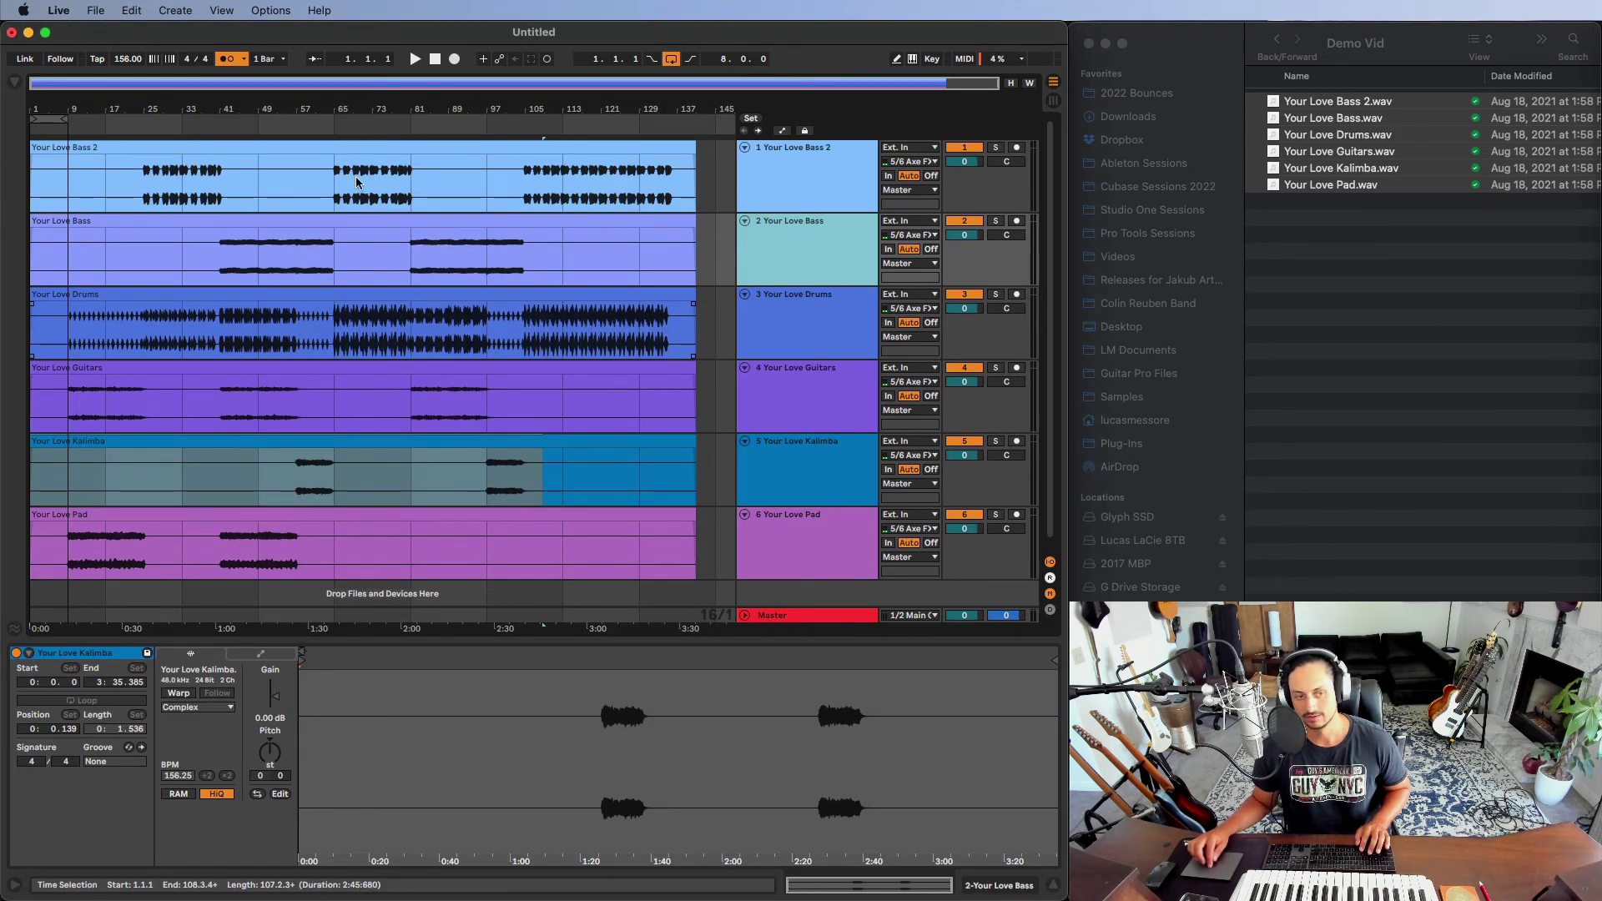
{"action": "scroll", "coordinate": [659, 421], "scroll_direction": "down", "scroll_amount": 1}
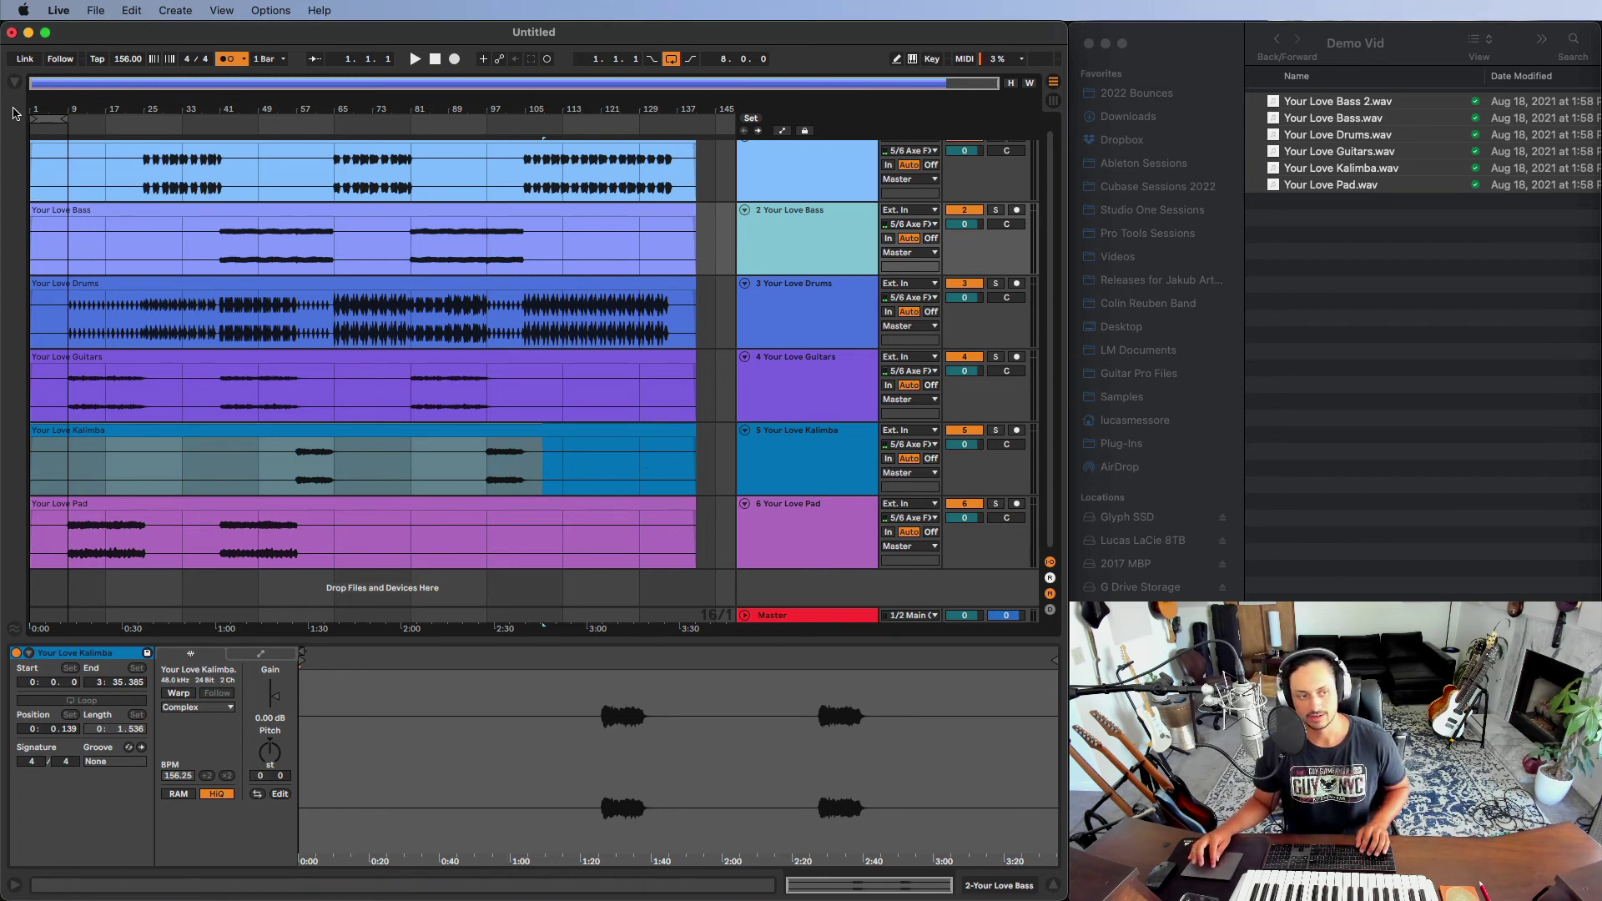
Open Live's browser panel, then bring the Finder window with the Demo Vid stems folder forward
{"action": "left_click", "coordinate": [15, 82]}
{"action": "scroll", "coordinate": [60, 409], "scroll_direction": "down", "scroll_amount": 3}
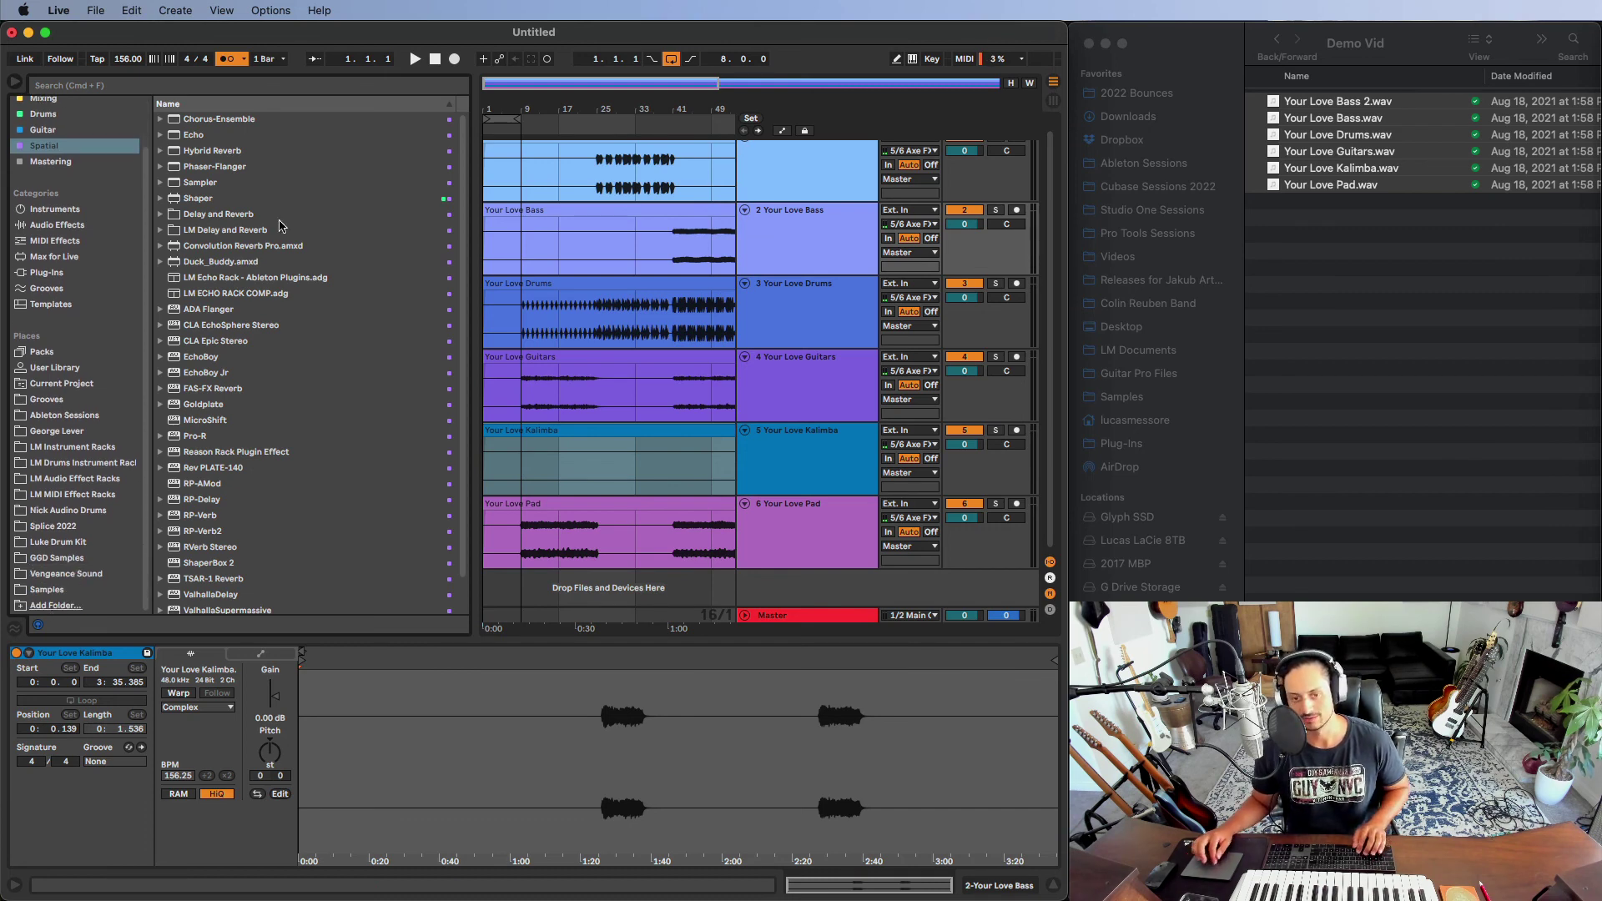
{"action": "left_click", "coordinate": [1239, 44]}
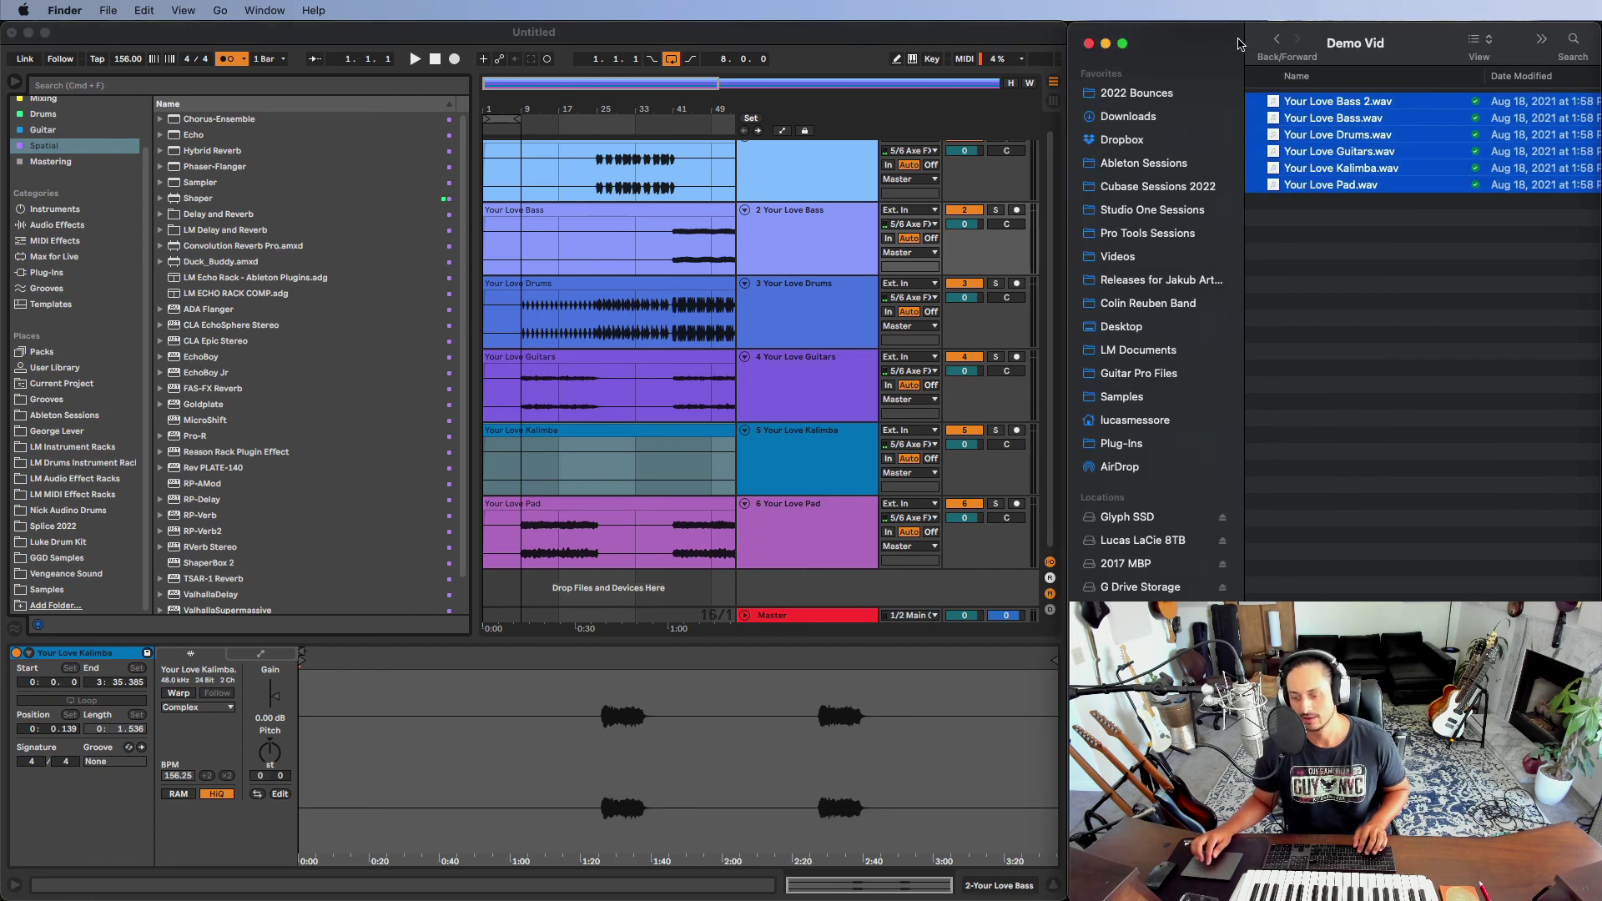